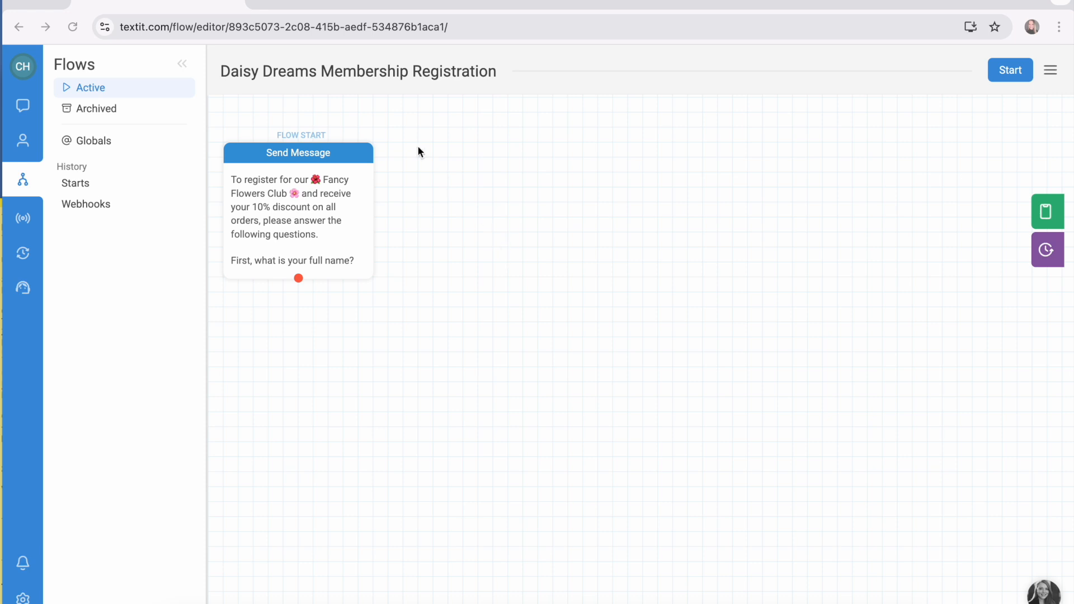
# Review the opening message, then attach a Wait for Response node after it with the result name Customername
pyautogui.click(300, 154)
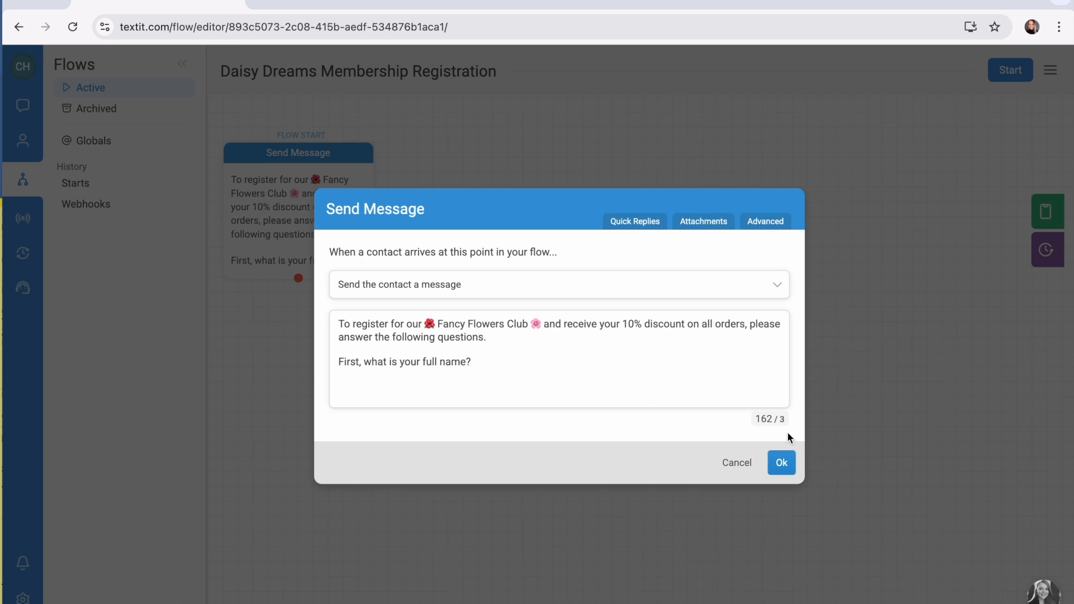
pyautogui.click(782, 464)
pyautogui.moveTo(298, 278); pyautogui.dragTo(370, 341)
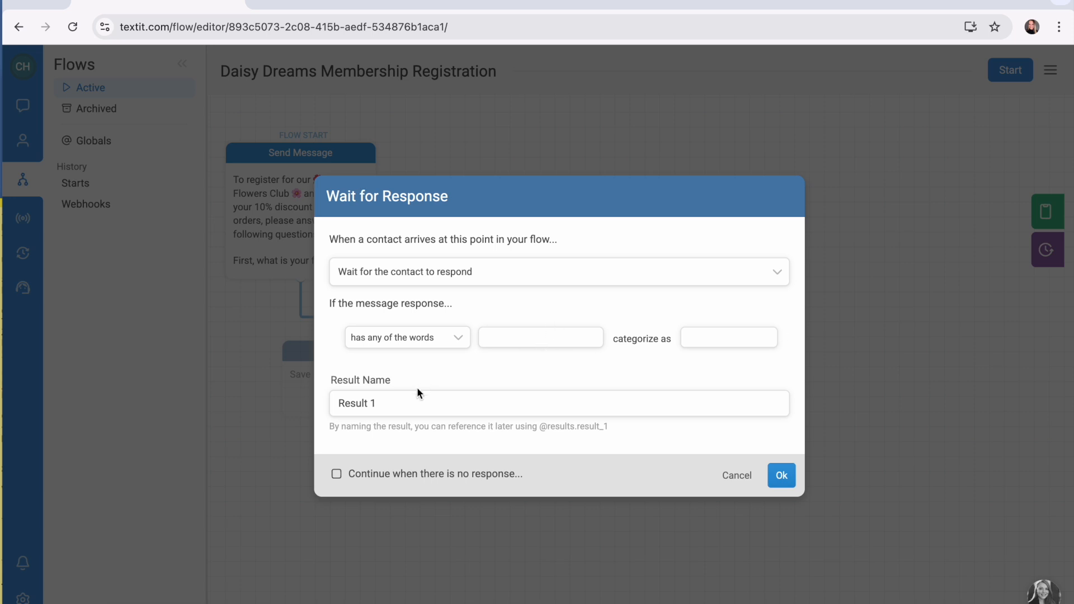
pyautogui.click(437, 404)
pyautogui.write('Customername')
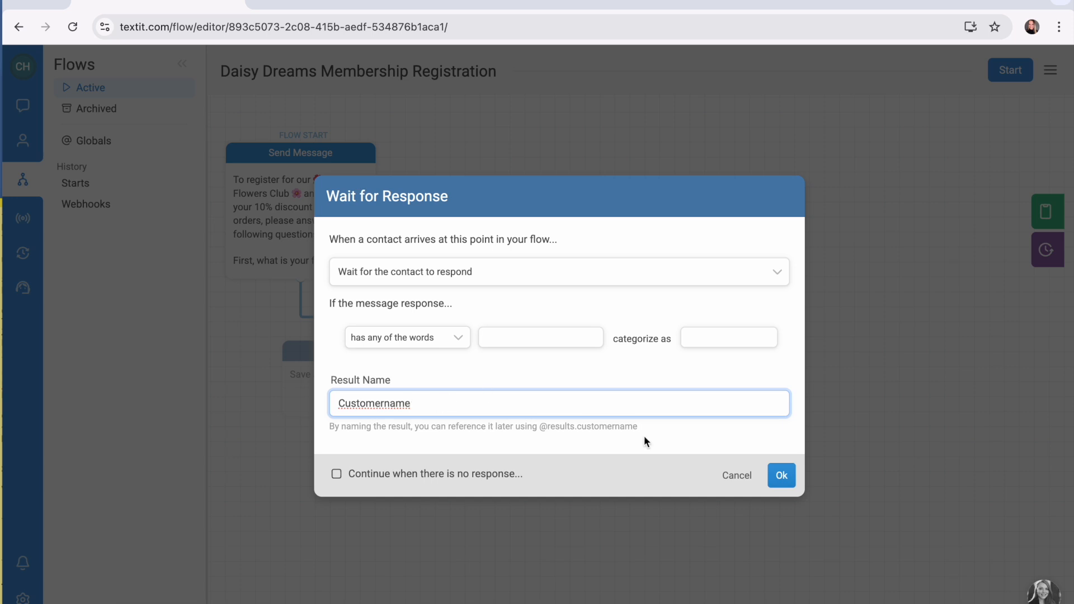
pyautogui.click(782, 474)
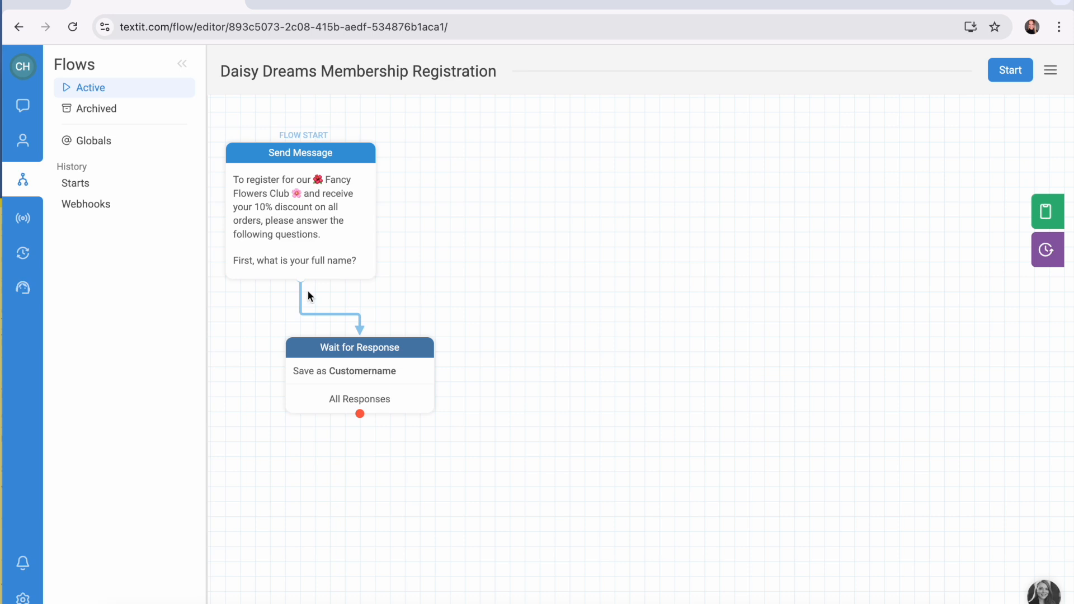
# Add a node after the All Responses branch of the Customername response and make its action "Update the contact"
pyautogui.scroll(-1, 369, 420)
pyautogui.scroll(-2, 369, 423)
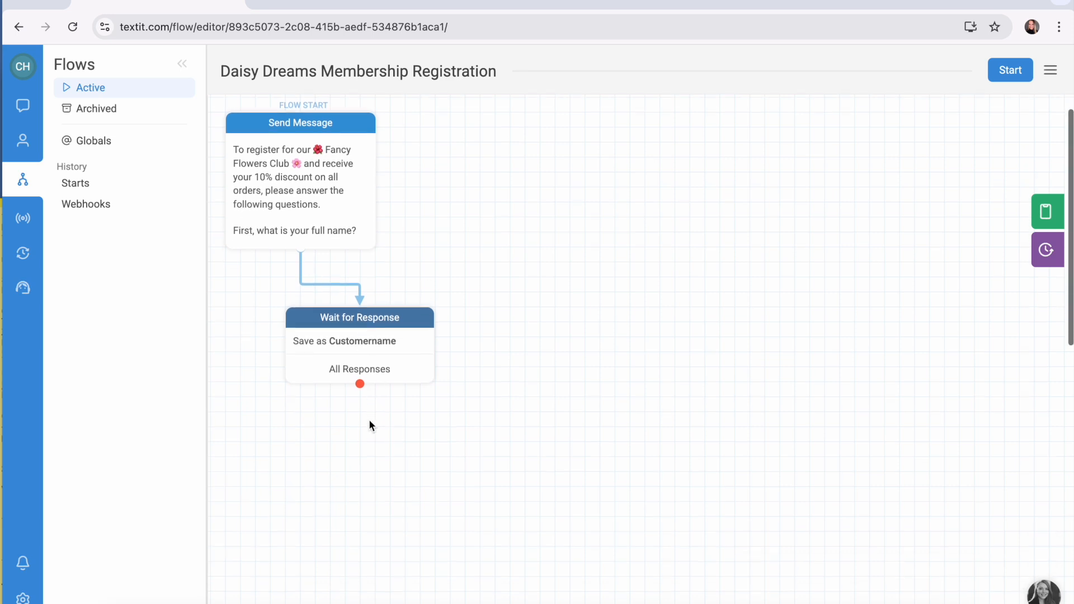
pyautogui.moveTo(359, 382); pyautogui.dragTo(482, 423)
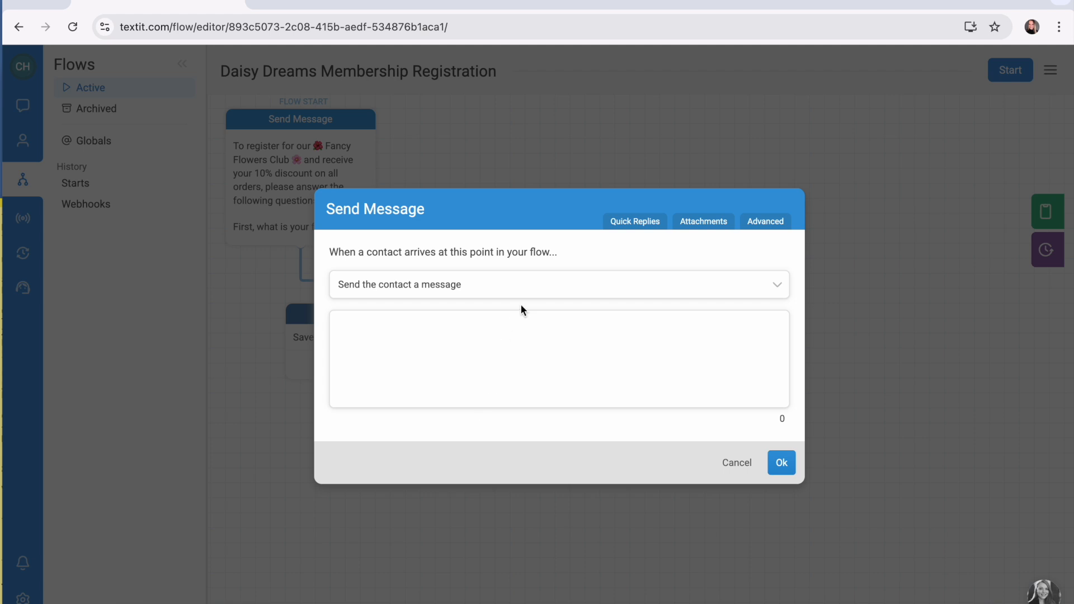
pyautogui.click(501, 287)
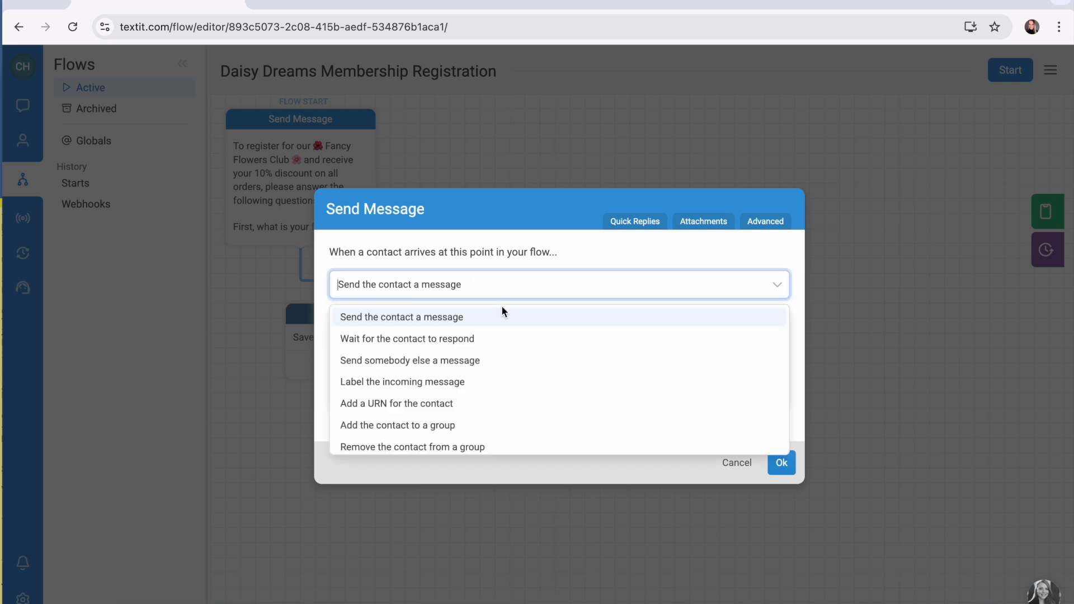
pyautogui.scroll(-1, 497, 424)
pyautogui.scroll(-2, 496, 423)
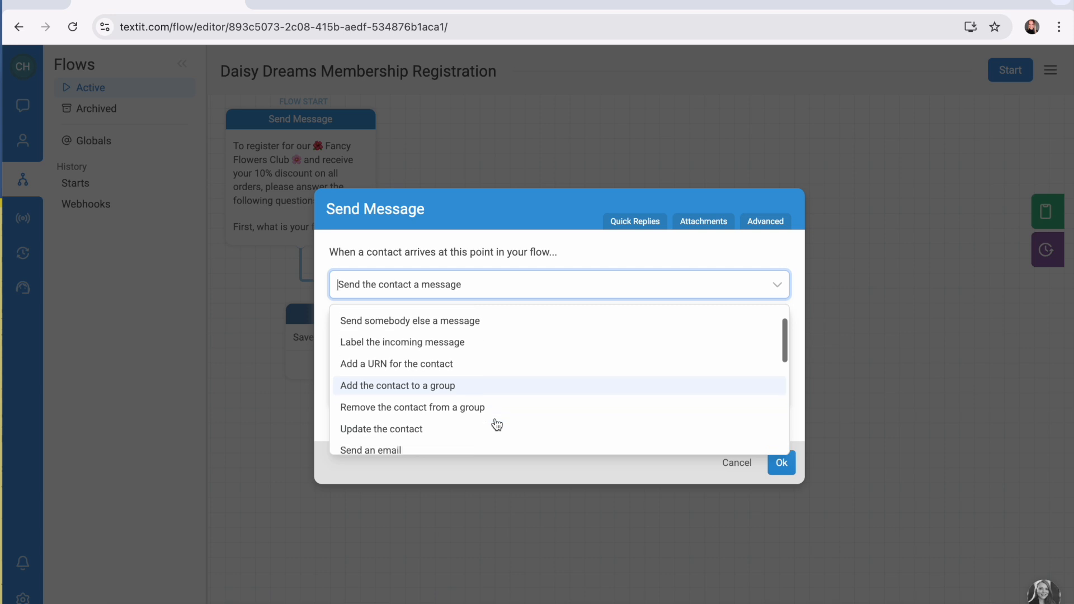
pyautogui.click(487, 426)
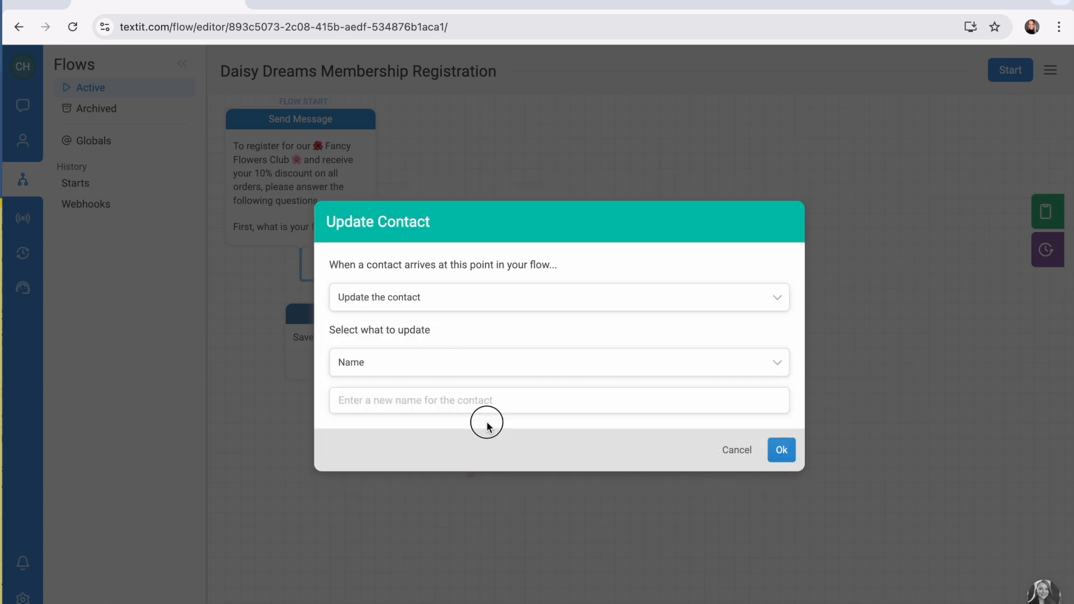
pyautogui.click(450, 367)
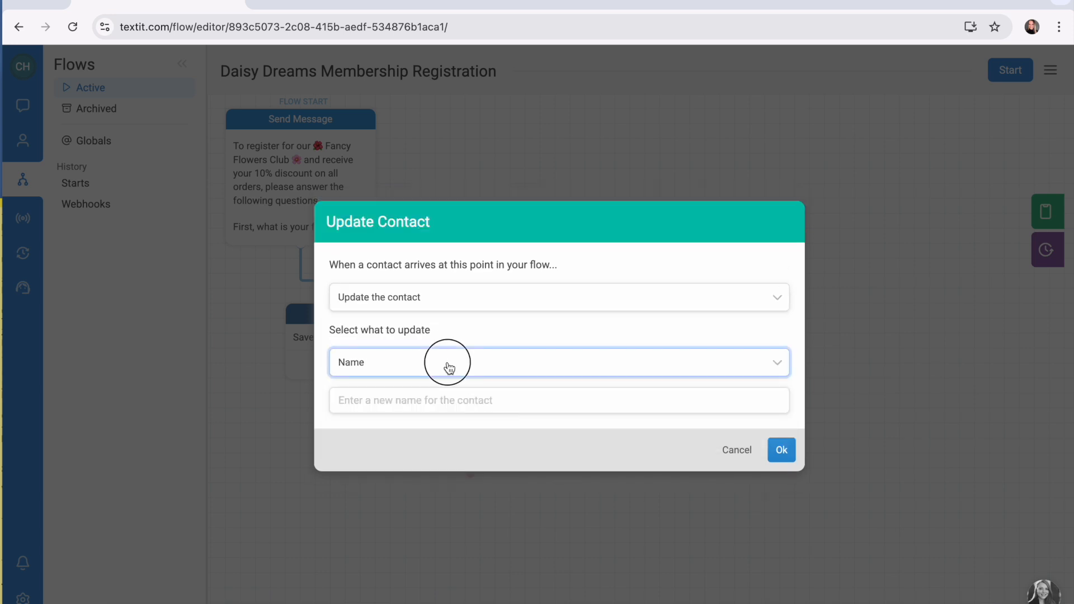
pyautogui.click(407, 396)
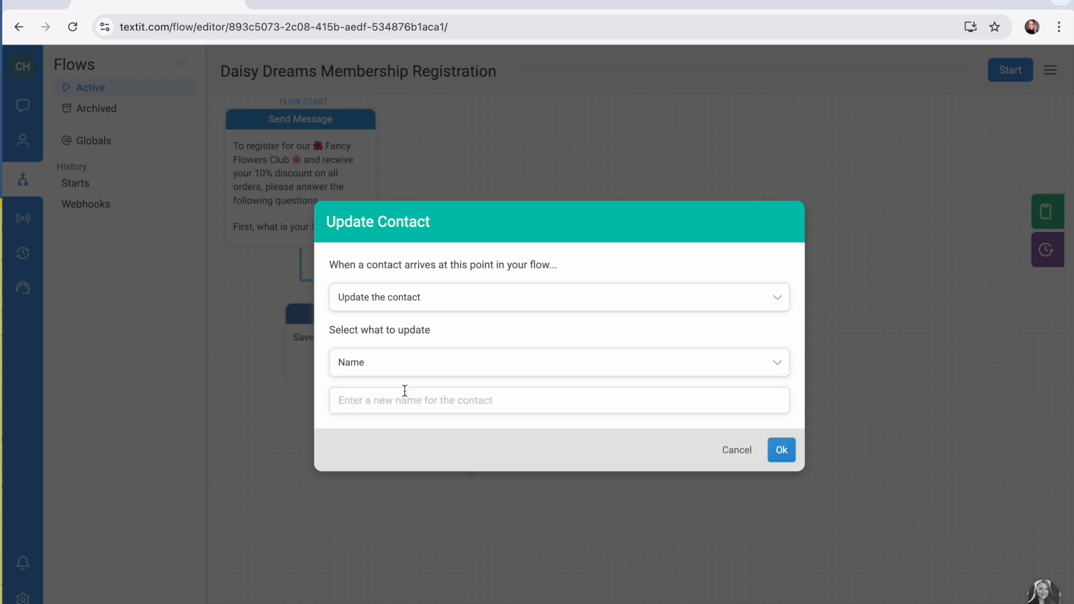
pyautogui.click(398, 399)
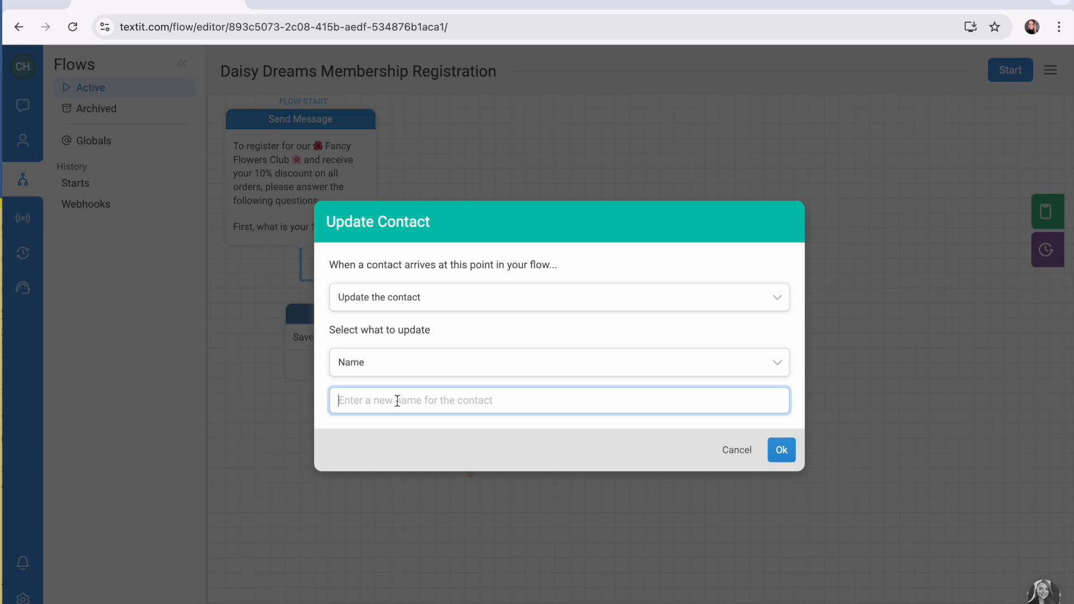
pyautogui.write('@')
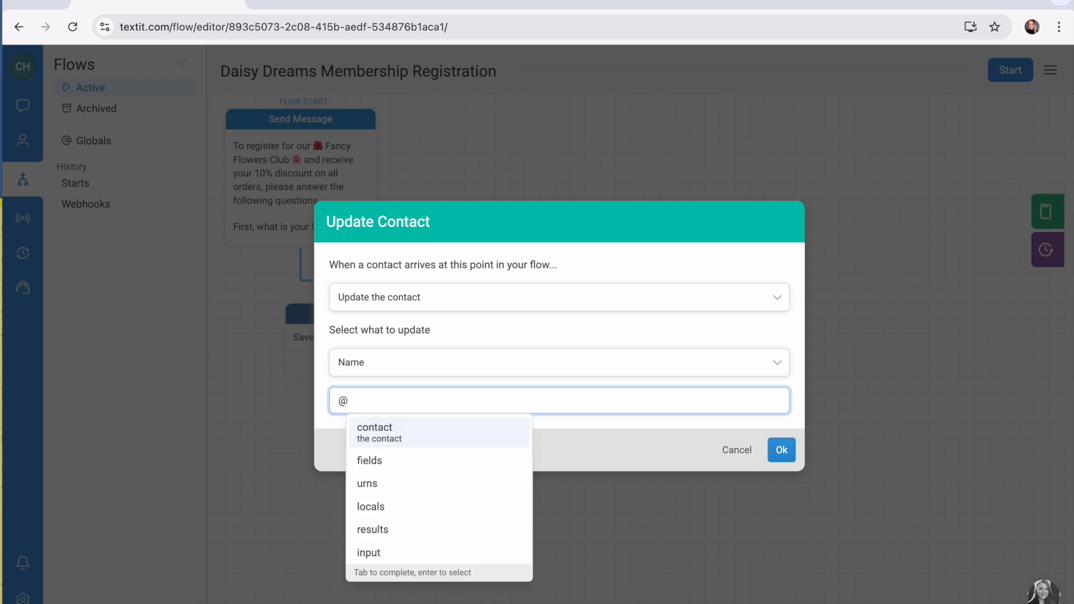
pyautogui.write('results')
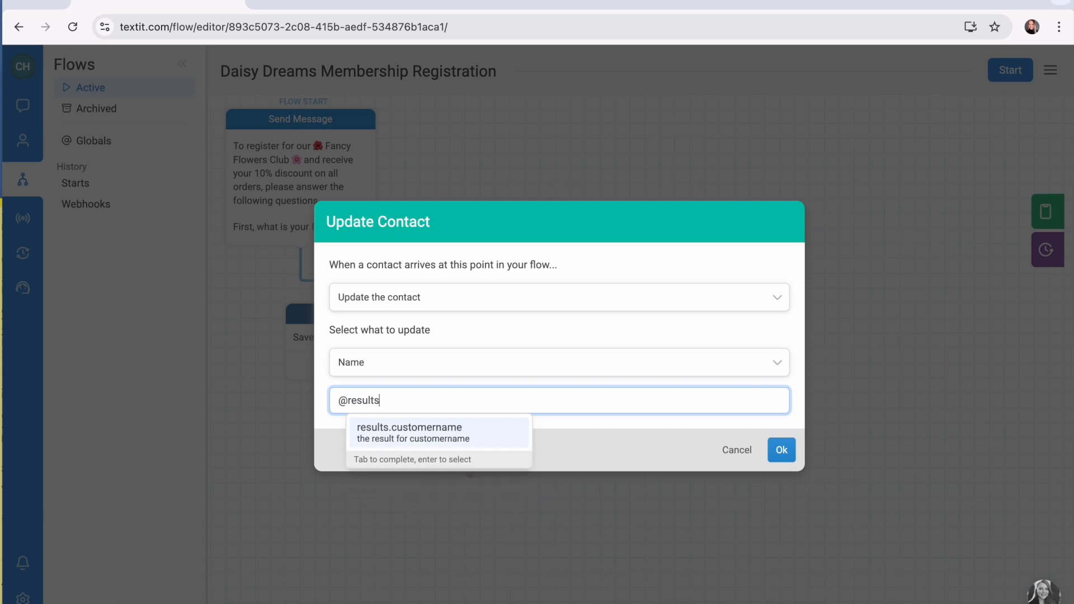
pyautogui.click(452, 440)
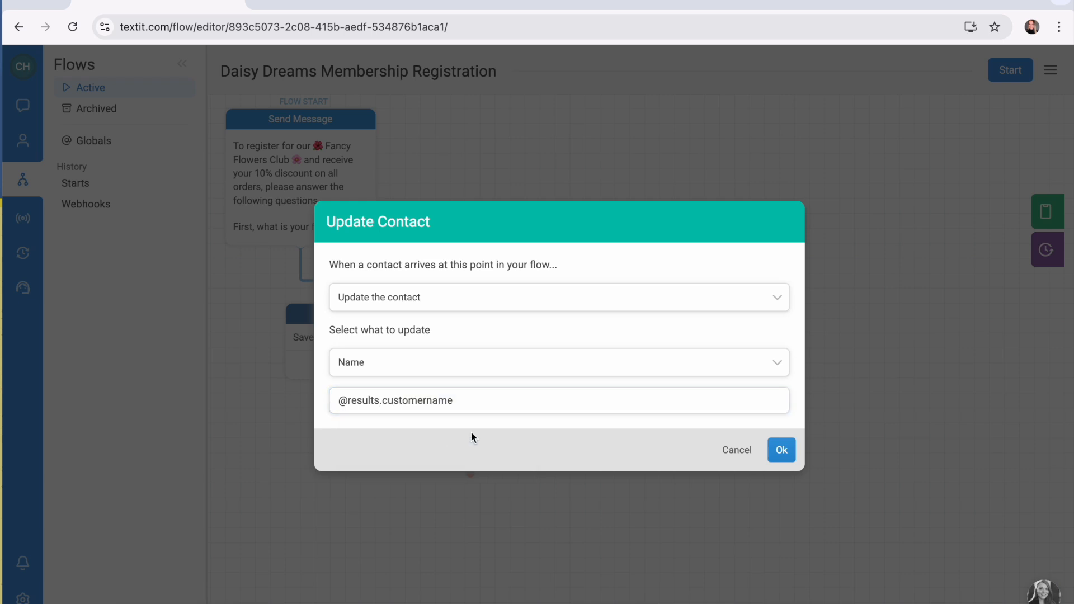
pyautogui.click(783, 451)
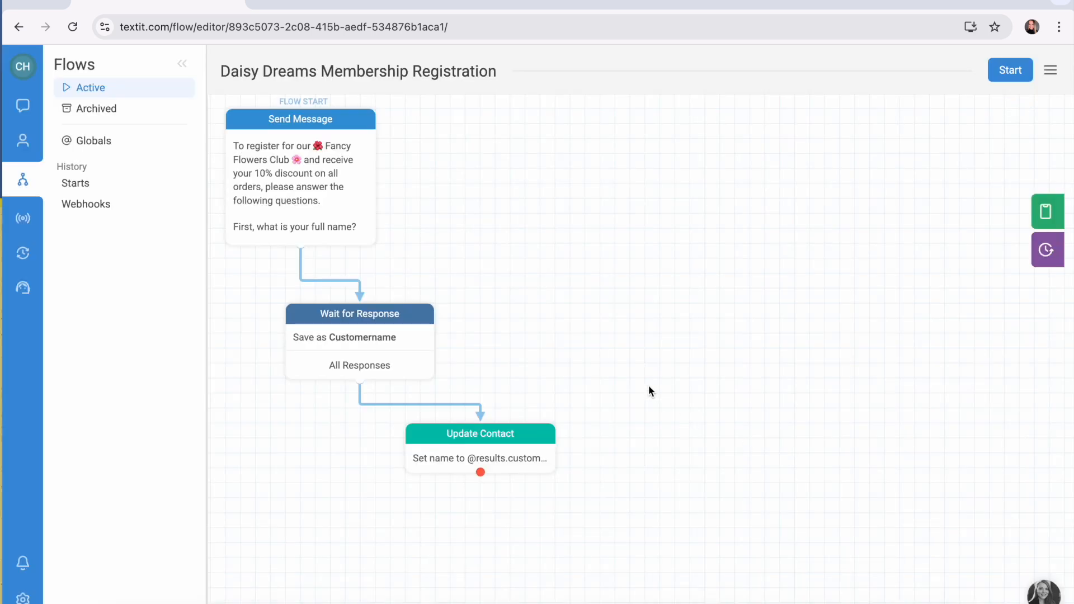
pyautogui.scroll(-3, 649, 386)
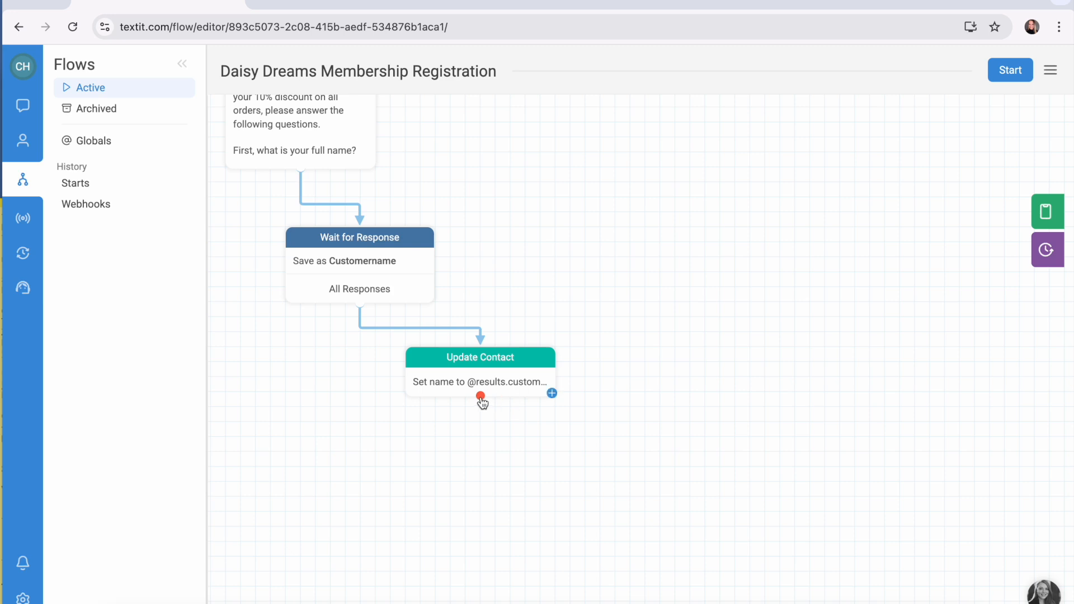
pyautogui.click(552, 394)
pyautogui.click(491, 364)
pyautogui.write('Thanks @')
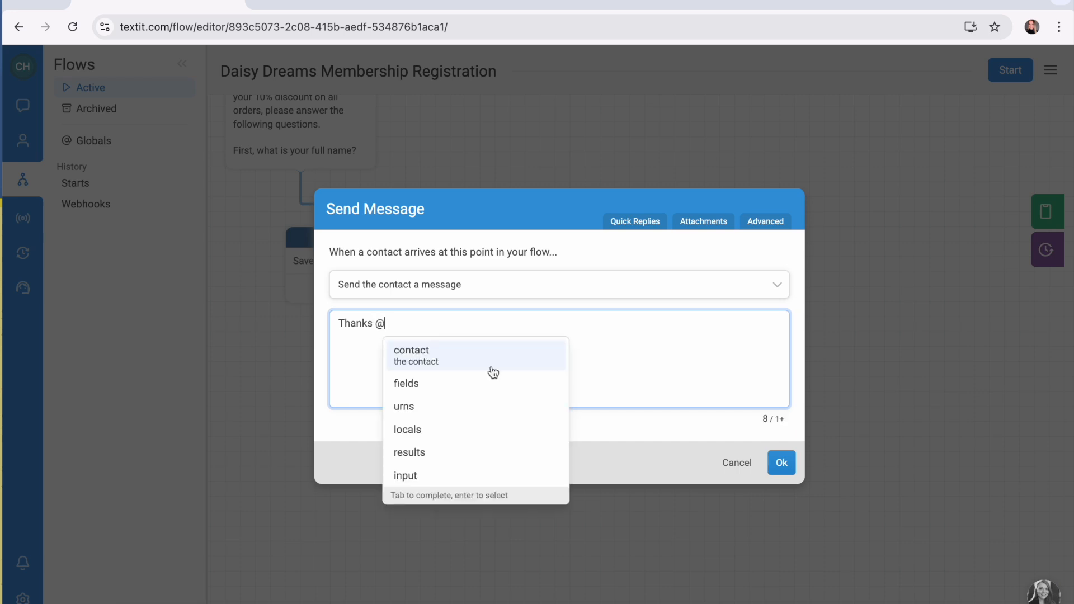
pyautogui.click(470, 353)
pyautogui.click(438, 325)
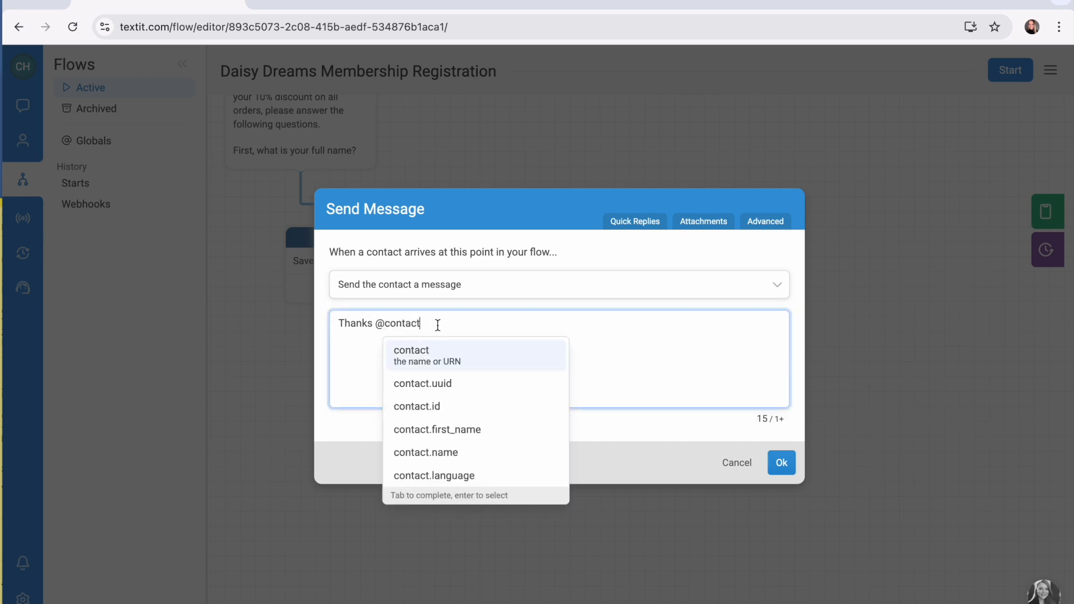
pyautogui.write('.')
pyautogui.click(418, 429)
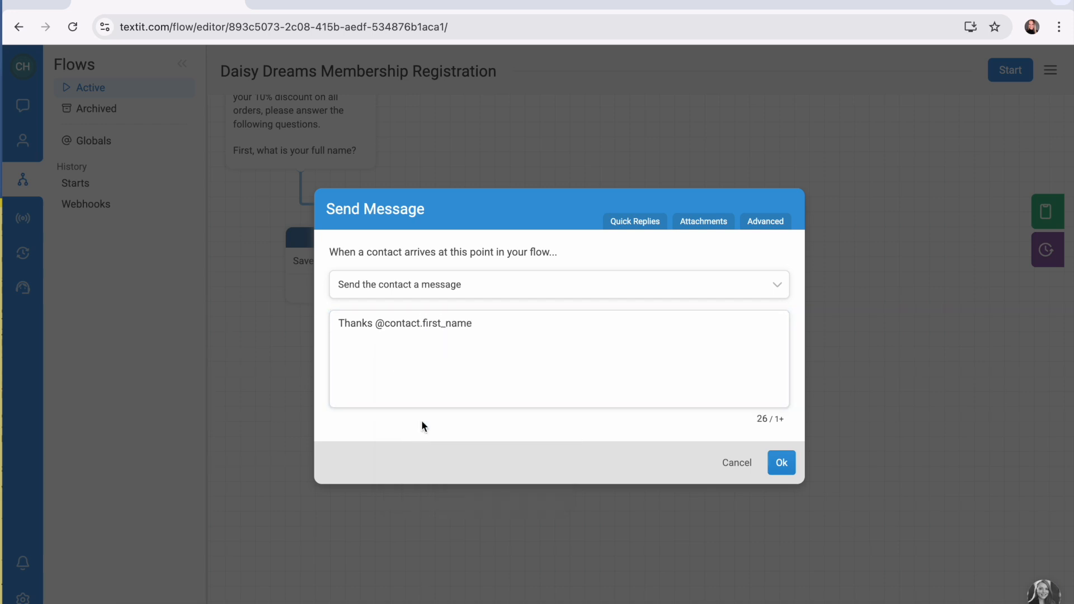
pyautogui.click(492, 330)
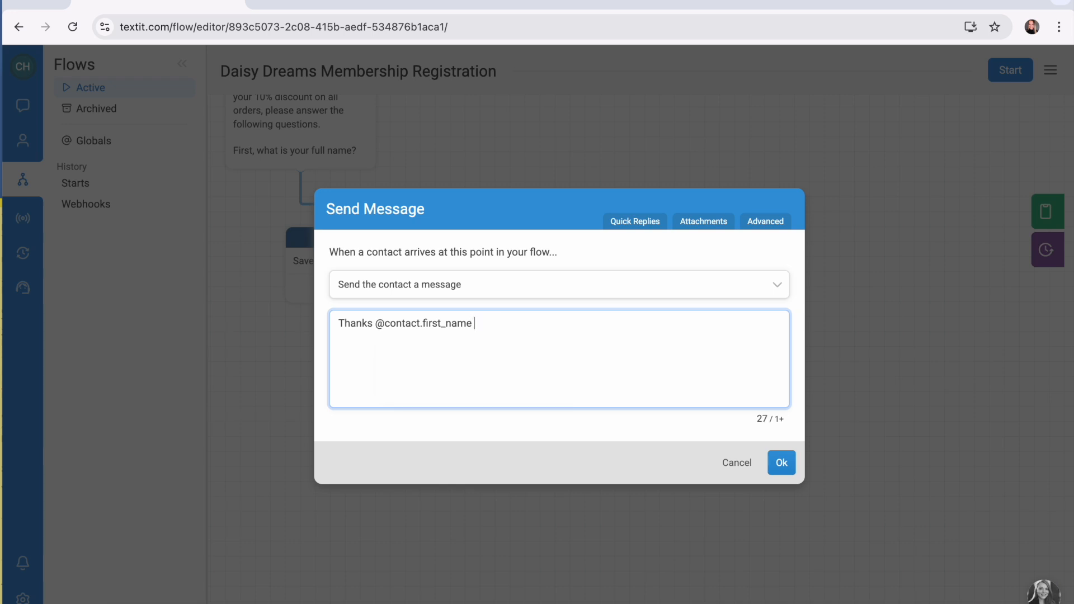
pyautogui.write('Can you please share your email address?')
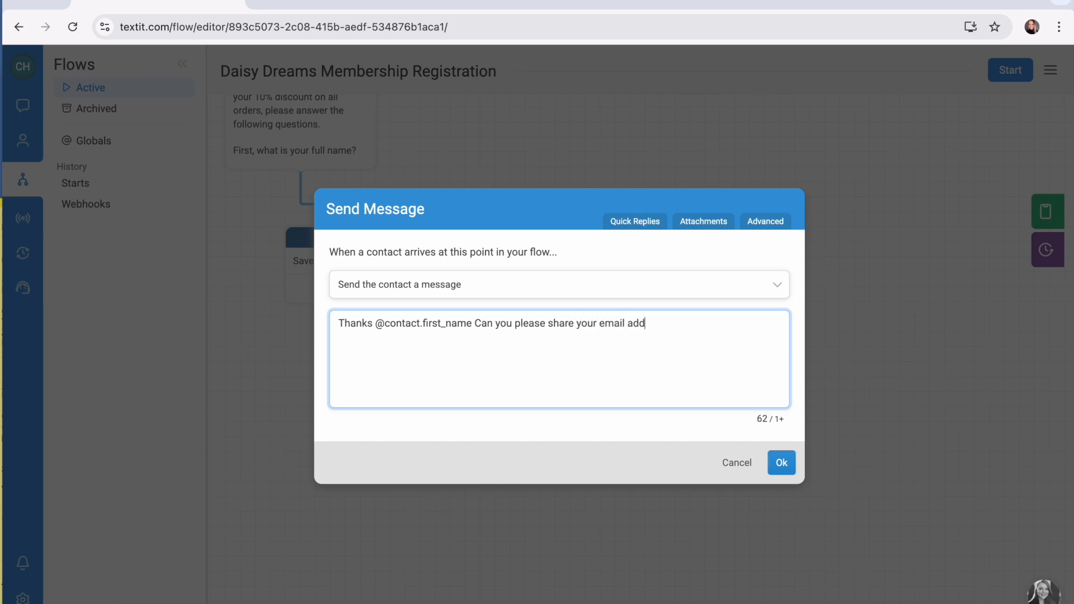
pyautogui.click(782, 463)
# Attach a Wait for Response node after the email question with a "has an email" rule
pyautogui.scroll(-2, 688, 351)
pyautogui.moveTo(481, 389); pyautogui.dragTo(693, 412)
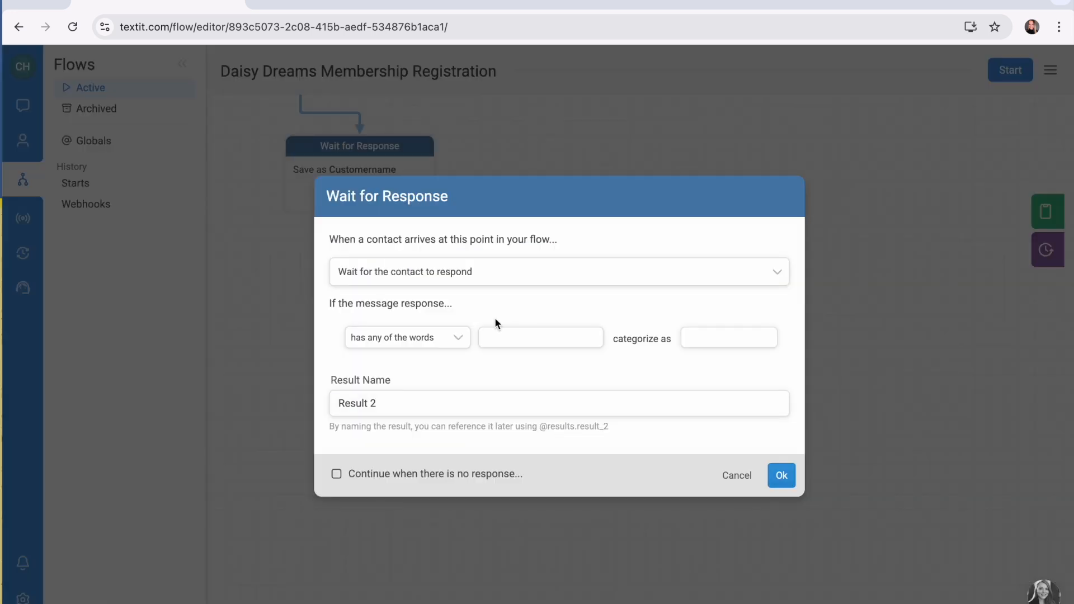
pyautogui.click(437, 341)
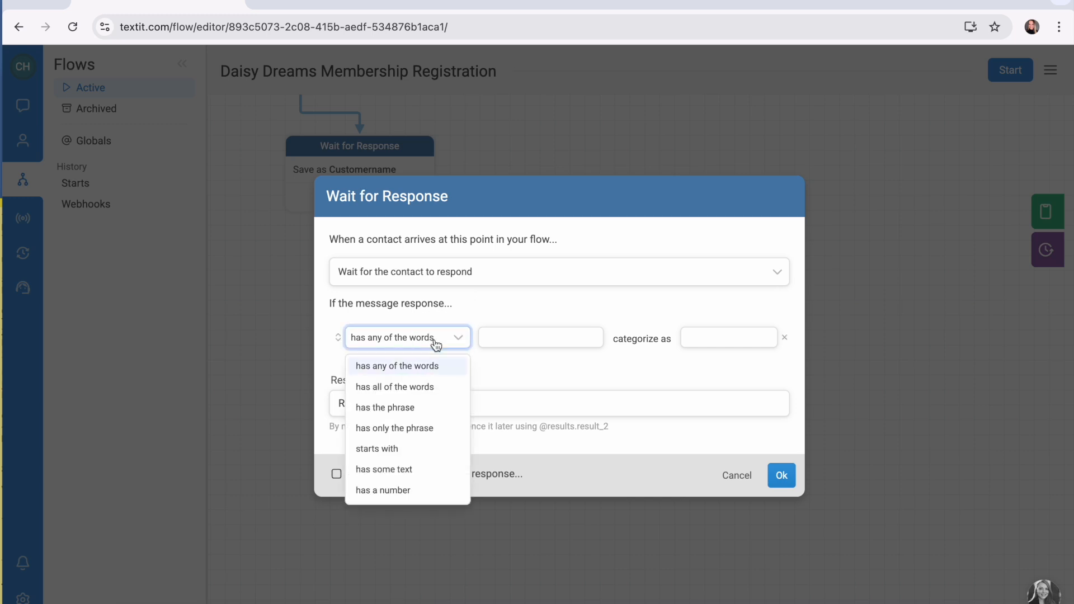
pyautogui.scroll(-3, 438, 433)
pyautogui.scroll(-5, 436, 434)
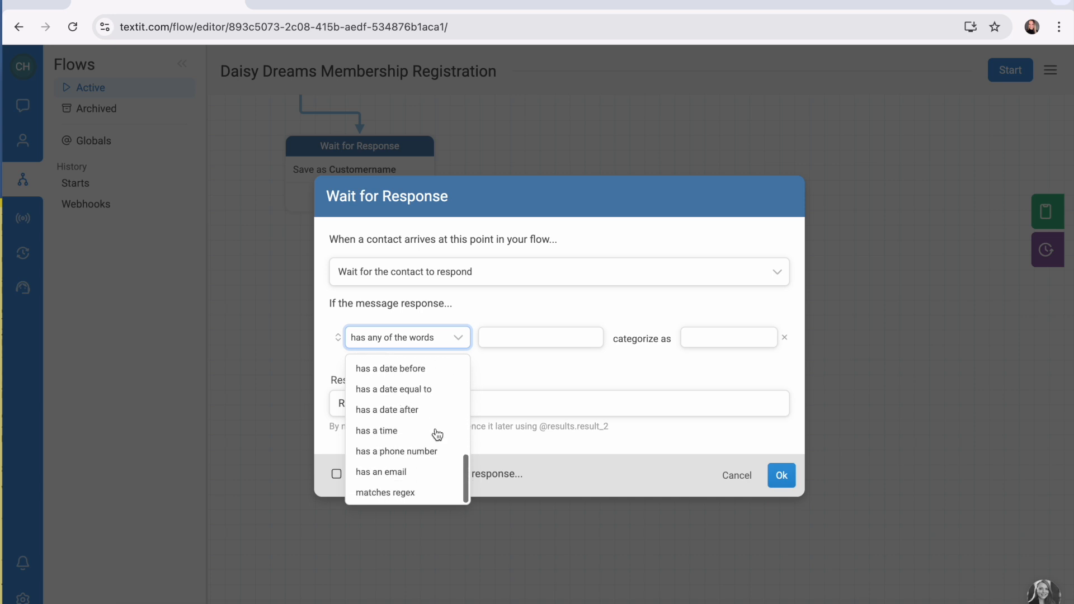
pyautogui.click(417, 472)
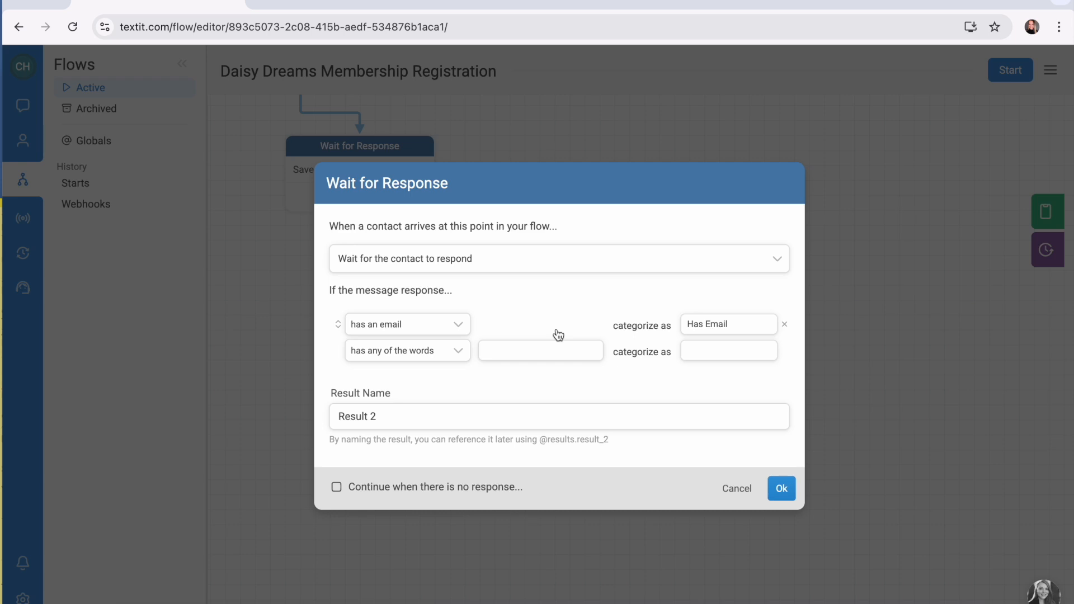
# Name the email response's result Customeremail and save the node
pyautogui.click(430, 421)
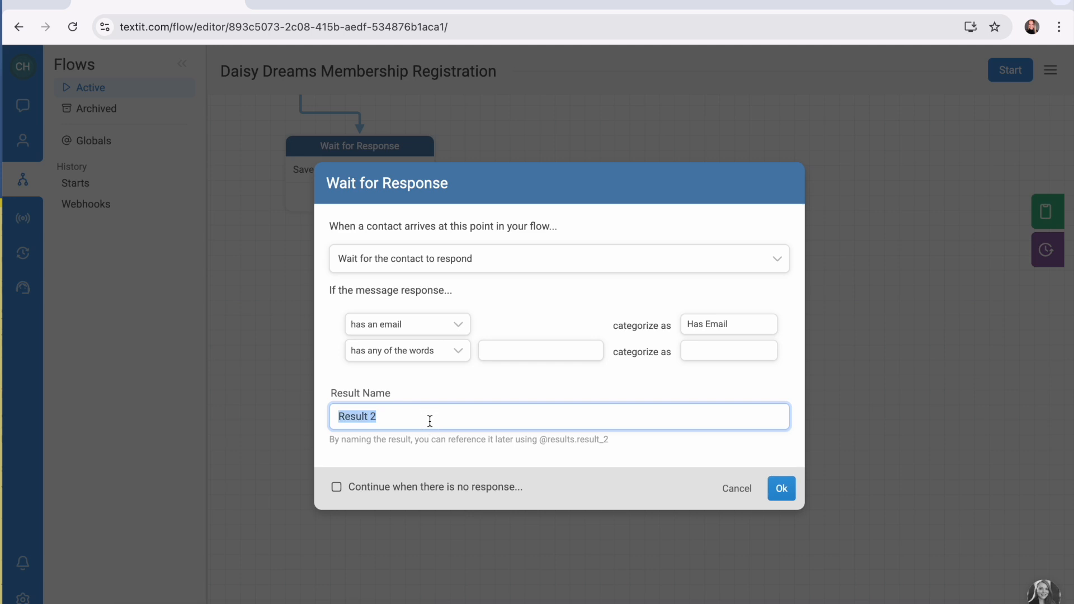
pyautogui.write('Customere')
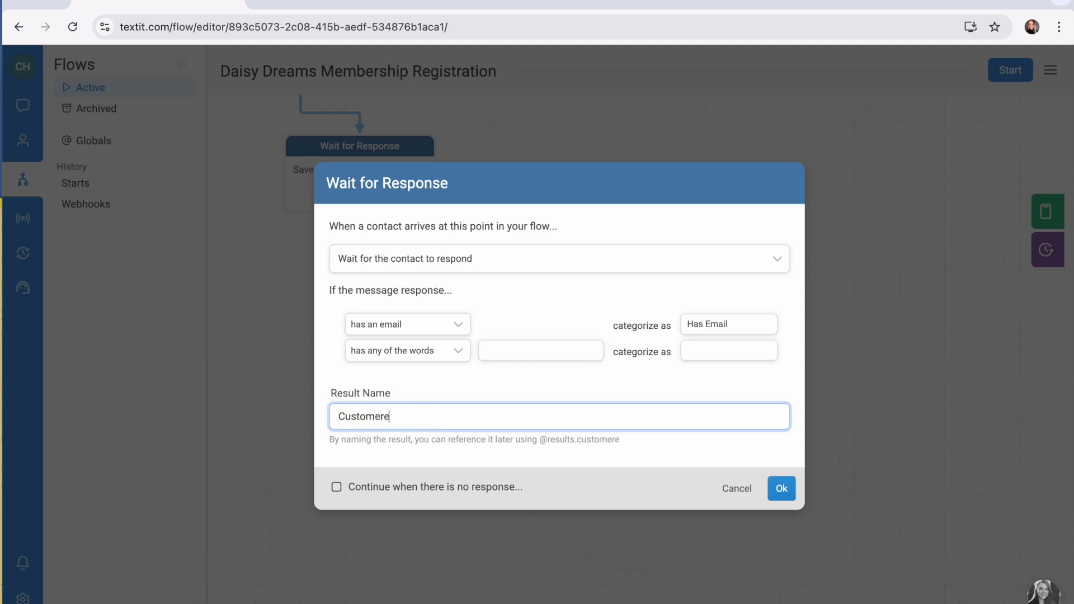
pyautogui.write('mail')
pyautogui.click(781, 489)
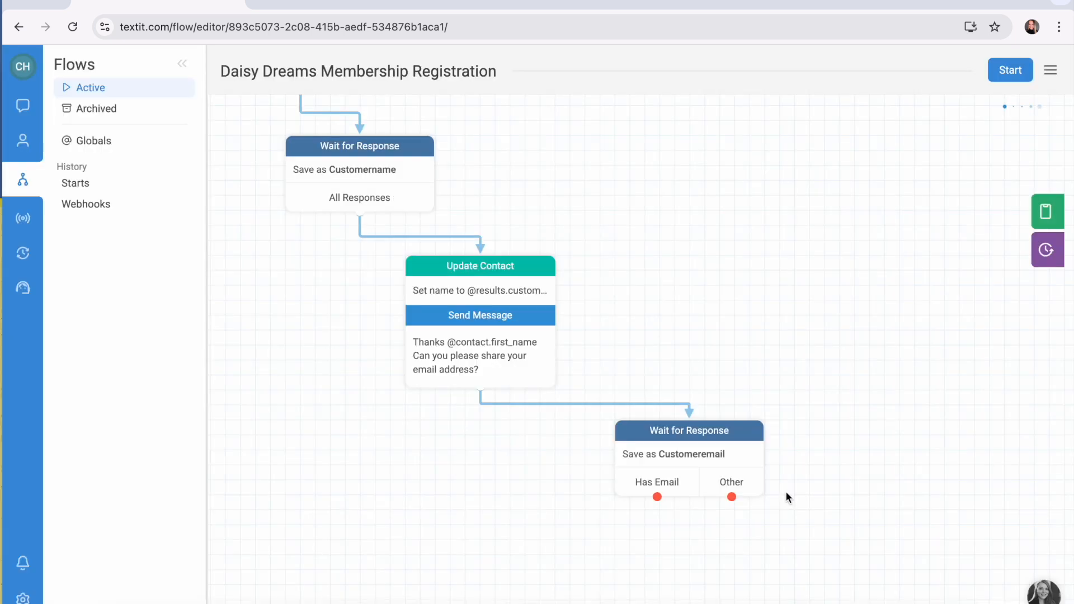
# Add a message on the Other branch reading "Uh oh! That does not look correct. Please enter your email again!"
pyautogui.scroll(-3, 753, 357)
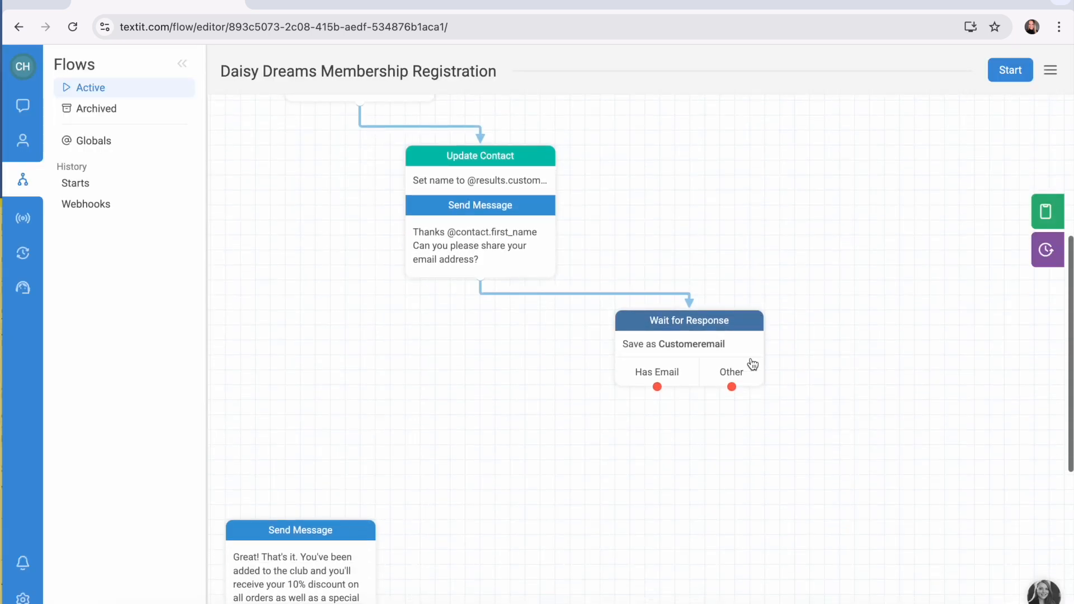
pyautogui.moveTo(732, 387); pyautogui.dragTo(844, 410)
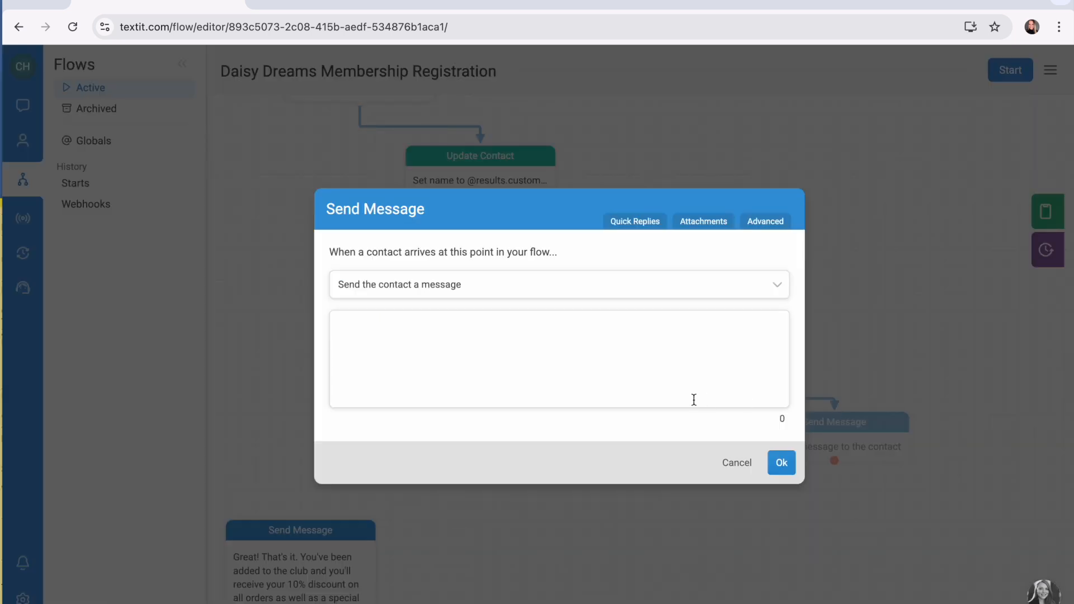
pyautogui.click(601, 371)
pyautogui.write('Uh oh! That does not look correct. Please enter your email again!')
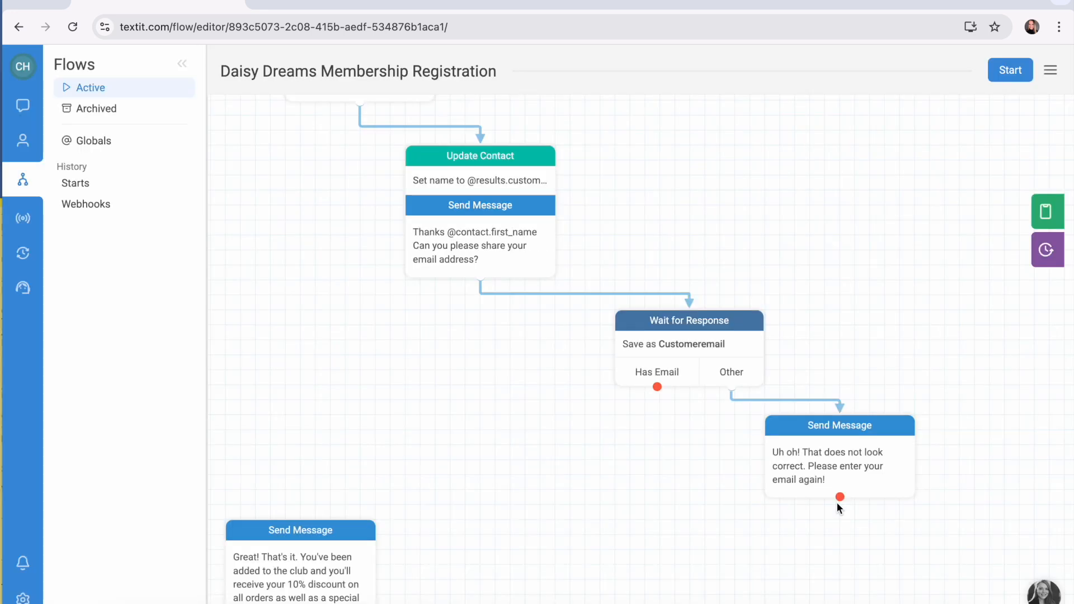
# Connect the "Uh oh!" message back to the Customeremail Wait for Response node
pyautogui.click(840, 498)
pyautogui.moveTo(840, 498); pyautogui.dragTo(986, 382)
pyautogui.moveTo(946, 381); pyautogui.dragTo(750, 310)
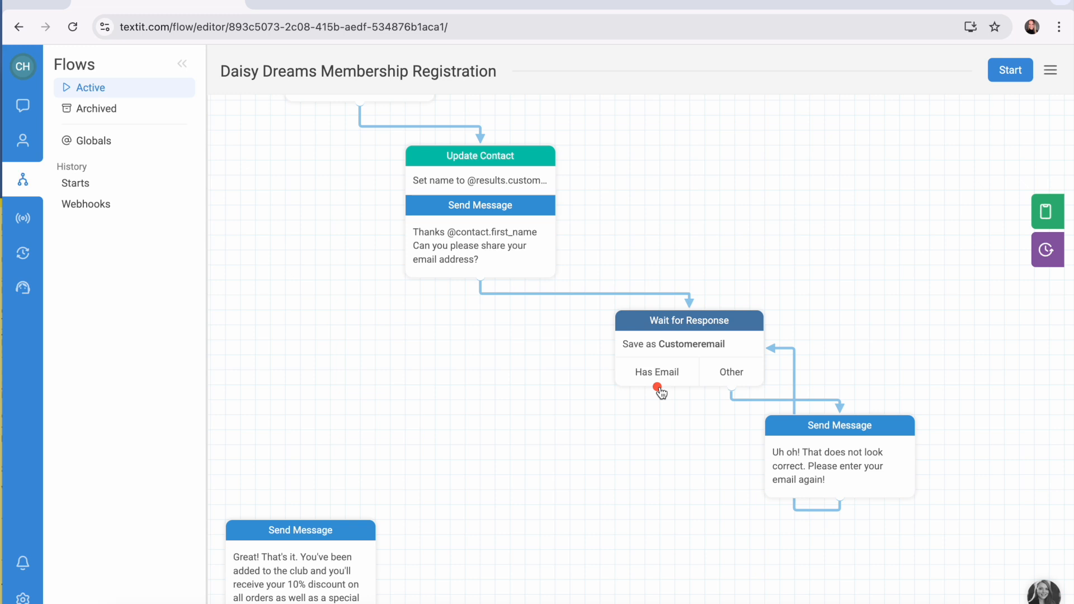
# Connect the Has Email branch to the "Great! That's it." confirmation message and review the flow
pyautogui.click(659, 387)
pyautogui.moveTo(659, 387); pyautogui.dragTo(302, 524)
pyautogui.scroll(-3, 302, 524)
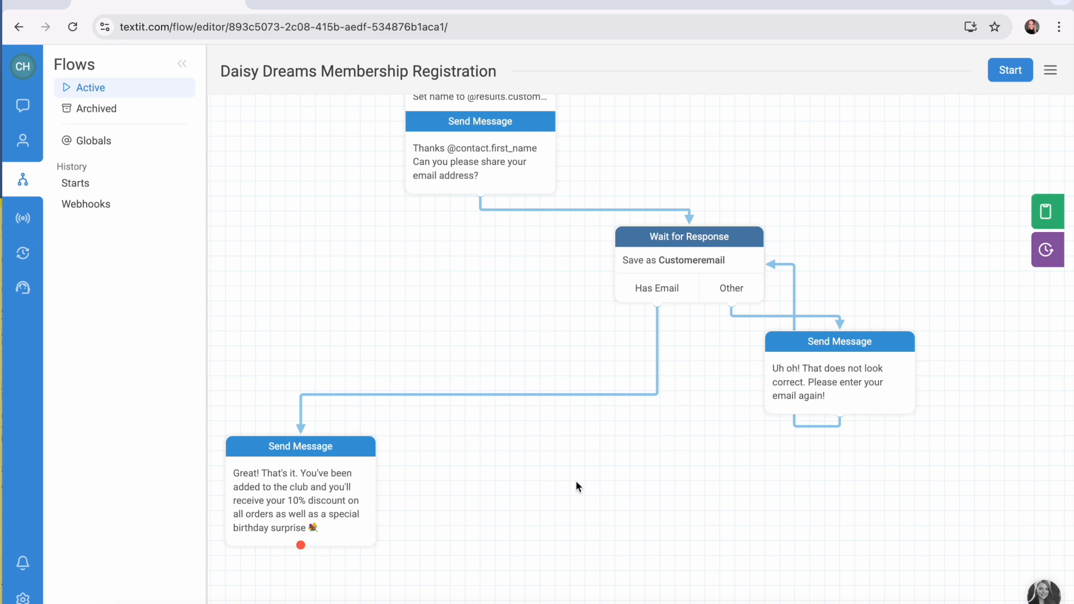
pyautogui.scroll(10, 576, 481)
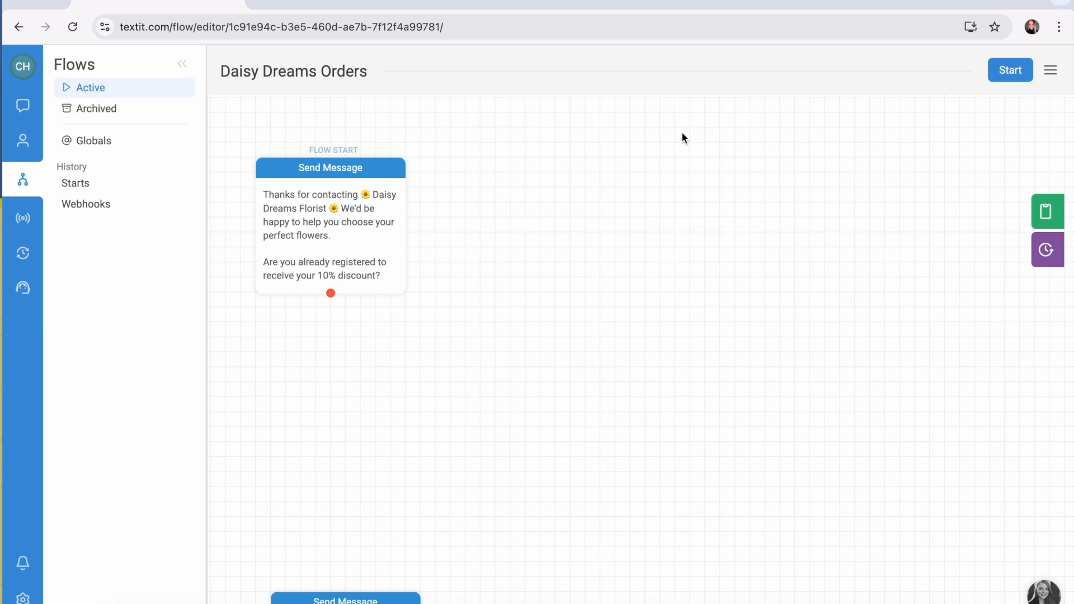
# Add a Wait for Response node after the greeting message, categorizing any of the words "Yes, Y, ya, Ys" as Yes
pyautogui.click(360, 221)
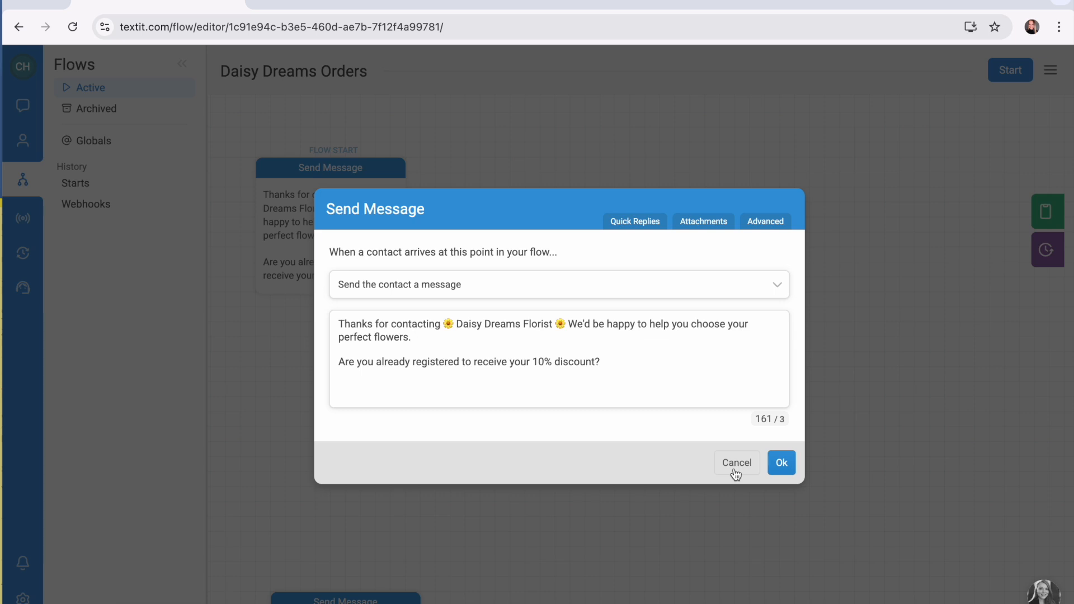
pyautogui.click(735, 470)
pyautogui.moveTo(330, 293); pyautogui.dragTo(338, 342)
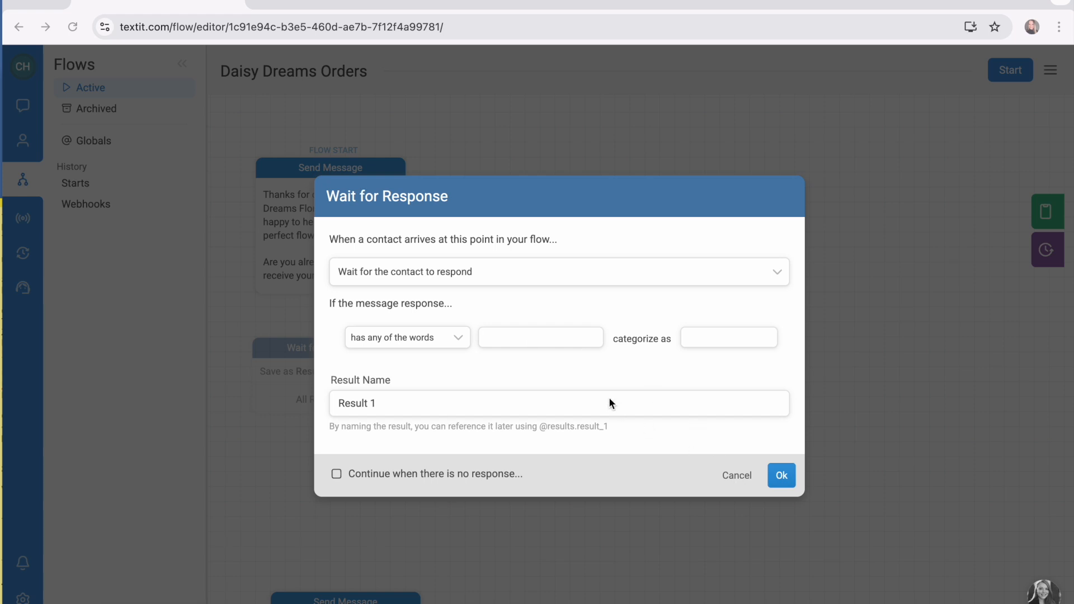
pyautogui.click(528, 336)
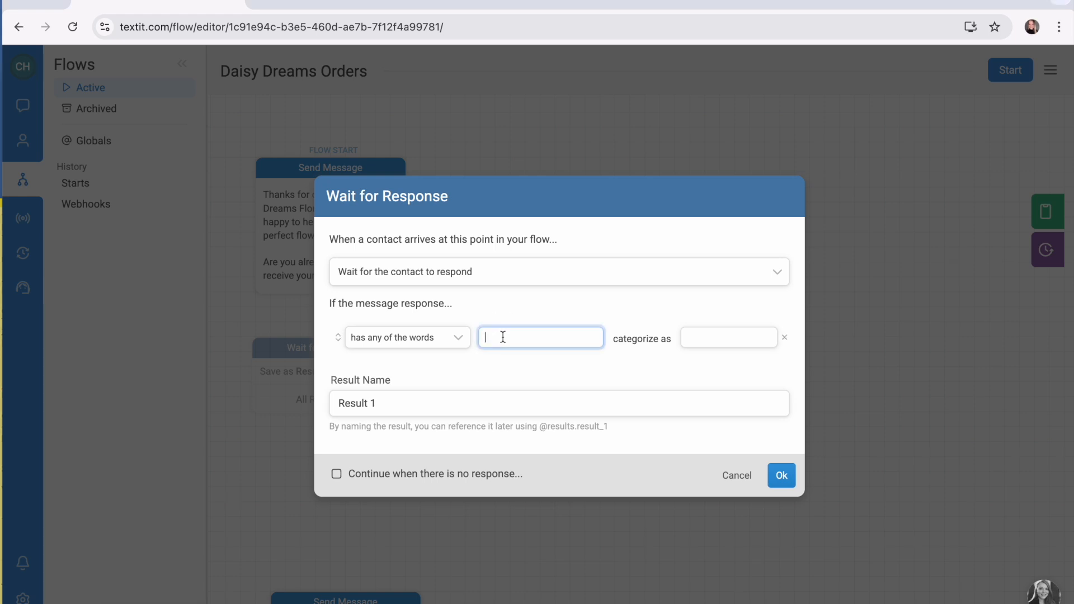
pyautogui.write('Yes, Y')
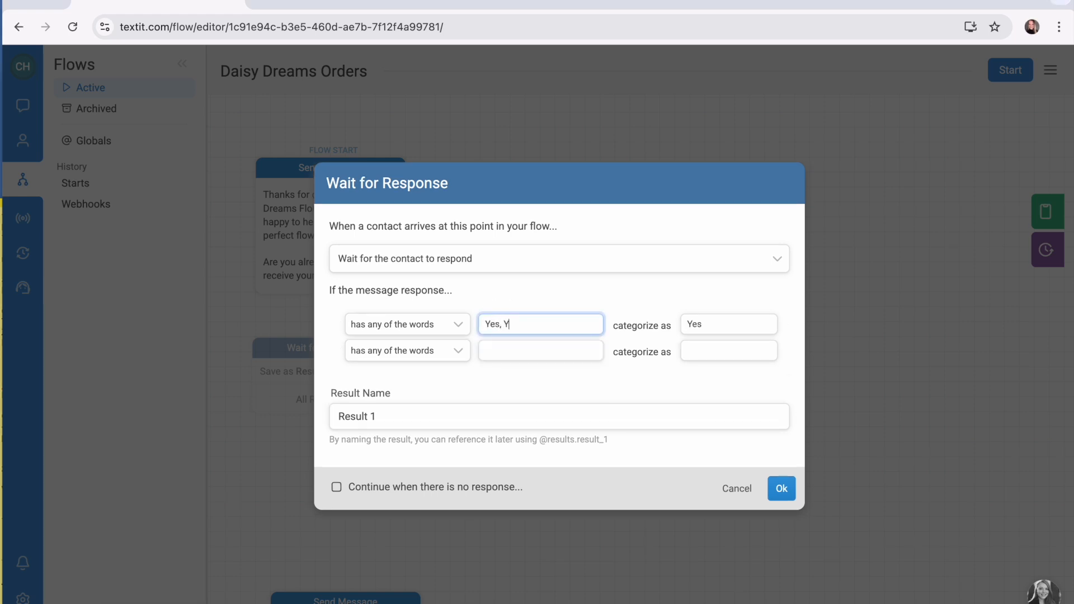
pyautogui.write(', ya, Ys')
# Add a second response rule categorizing any of the words "No, N, nah" as No
pyautogui.click(538, 351)
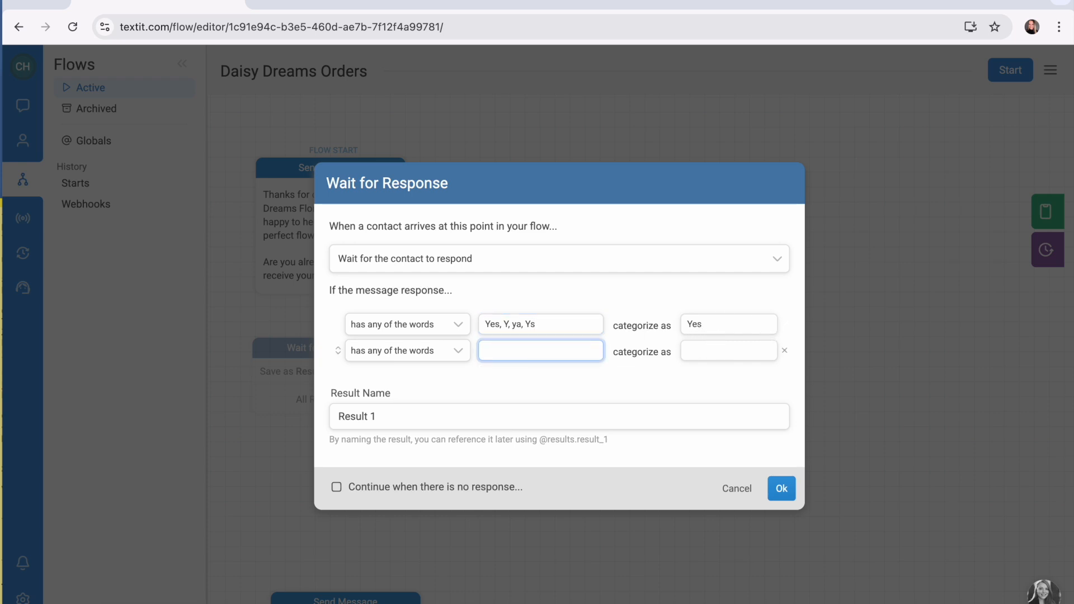
pyautogui.write('No, N, na')
pyautogui.press('BackSpace')
pyautogui.press('BackSpace')
pyautogui.write('nah')
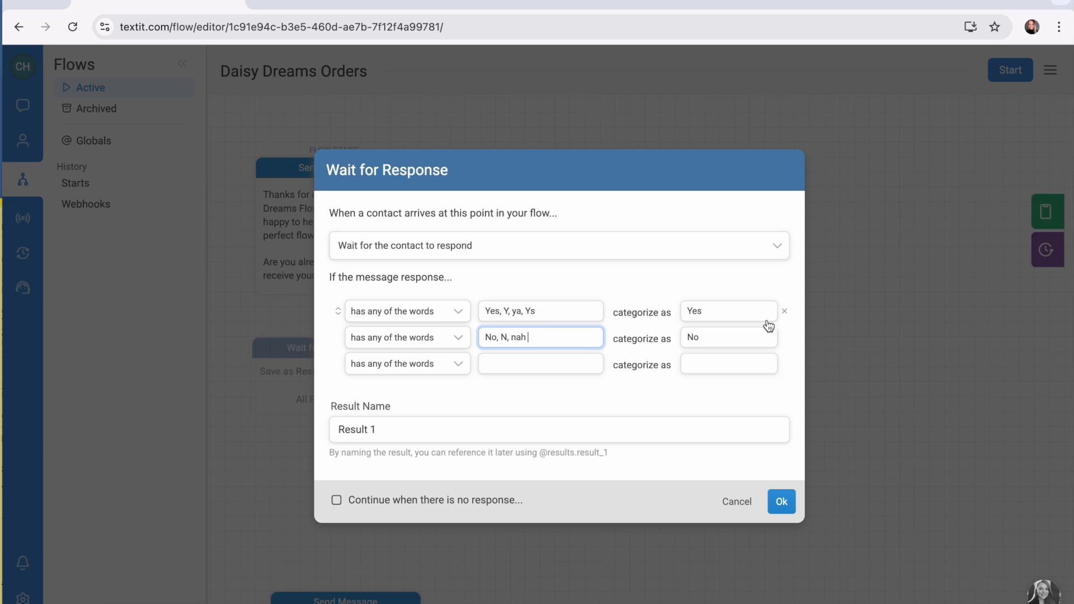
# Name the response result membershipstatus and save the Wait for Response node
pyautogui.click(400, 432)
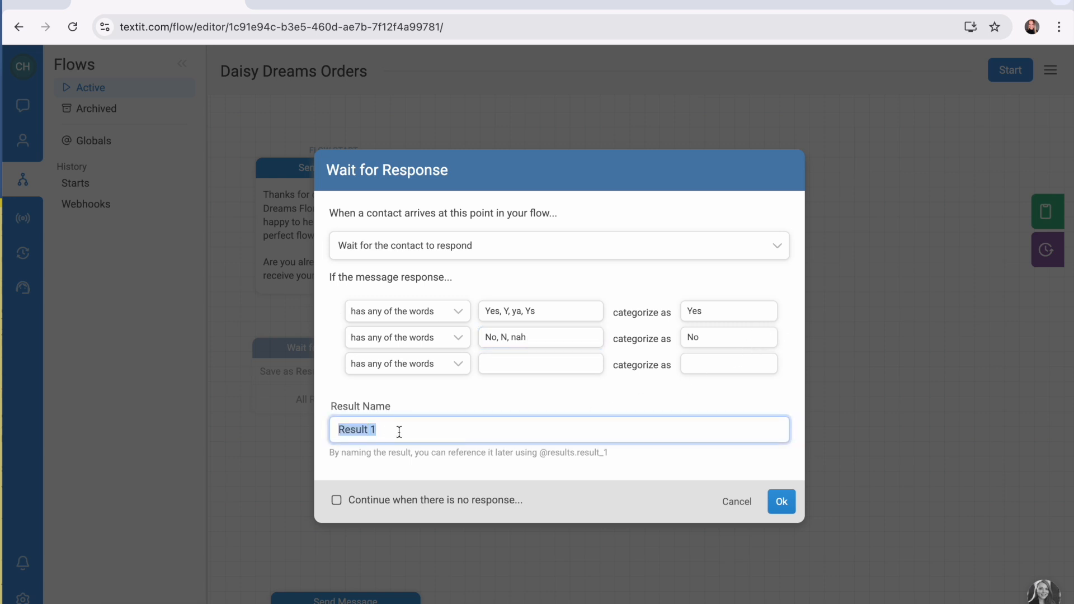
pyautogui.write('membership')
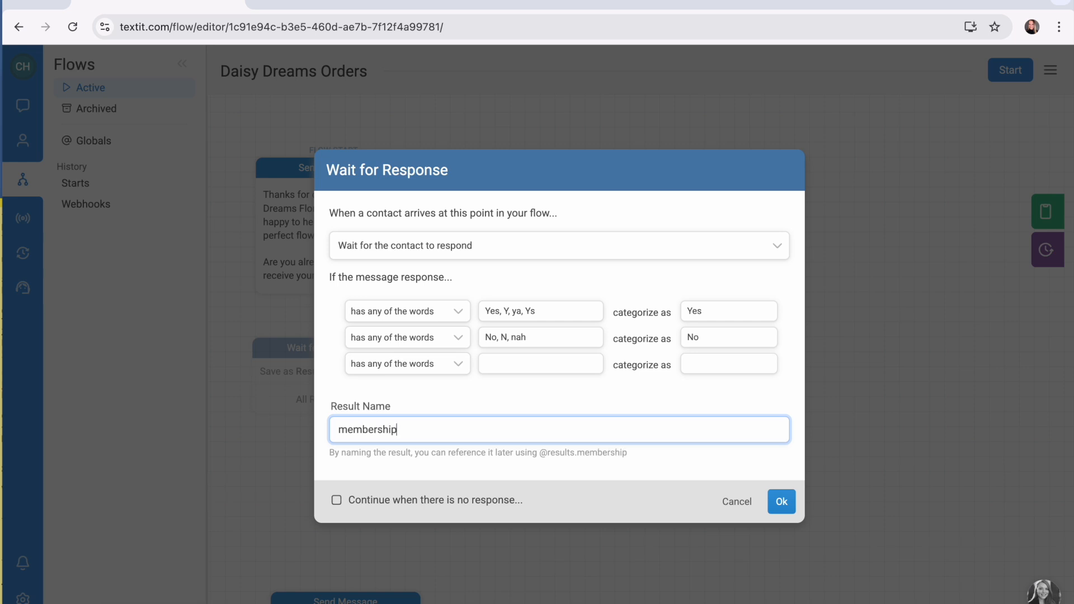
pyautogui.write('status')
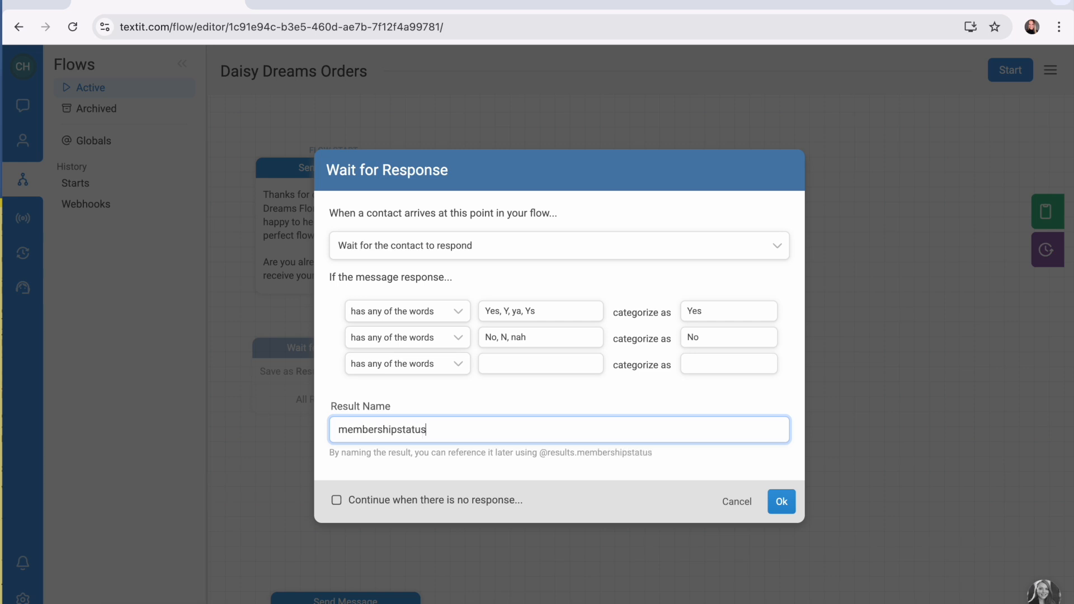
pyautogui.click(781, 501)
# Connect the Yes branch of the membershipstatus node to the "Thank you! What would you like to order today?" message
pyautogui.scroll(-3, 622, 237)
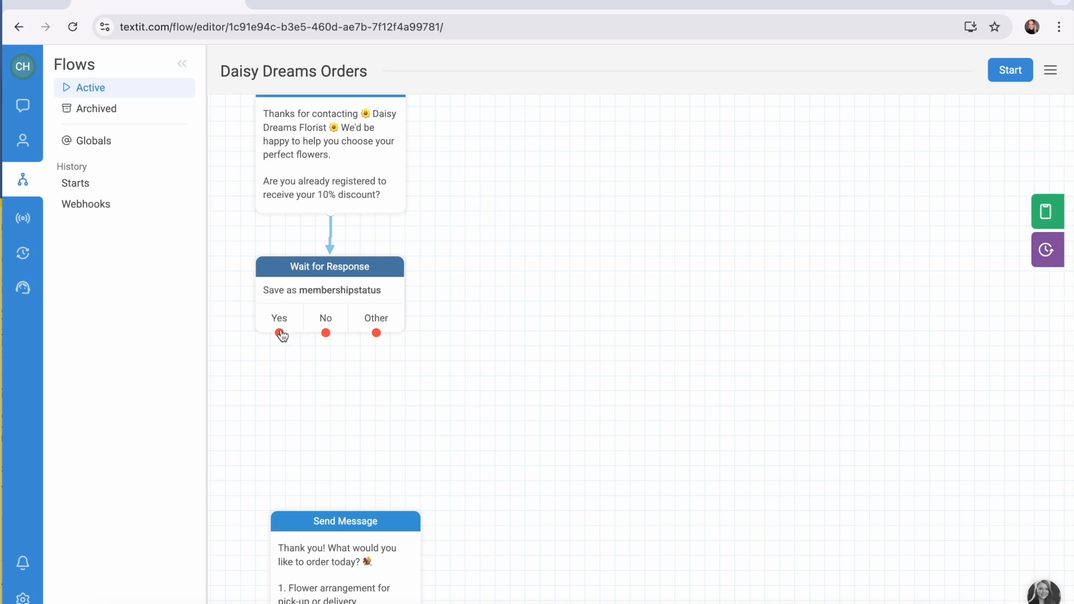
pyautogui.moveTo(279, 333); pyautogui.dragTo(368, 507)
pyautogui.scroll(-2, 368, 508)
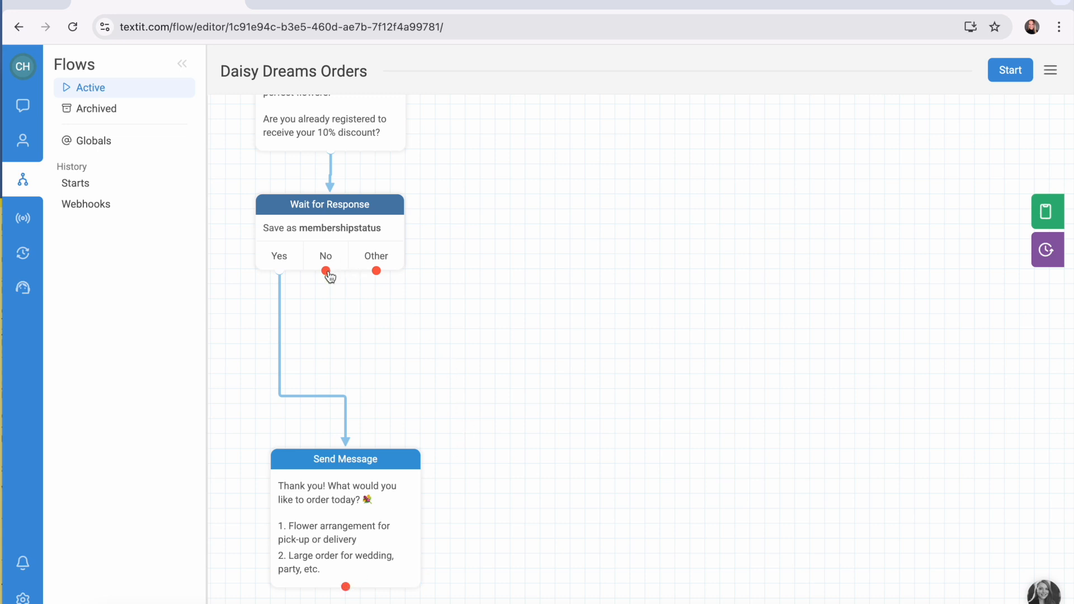
# Add a message on the No branch reading "No problem, let's get you registered."
pyautogui.moveTo(326, 272); pyautogui.dragTo(528, 342)
pyautogui.write('No pronb')
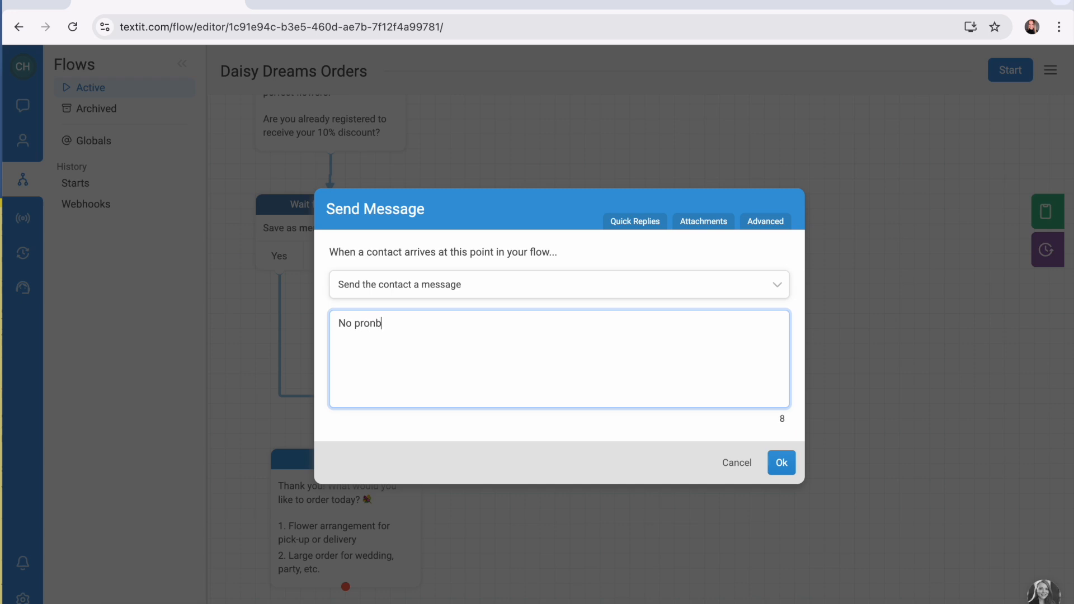
pyautogui.press('BackSpace')
pyautogui.press('BackSpace')
pyautogui.write("lem, let's get you")
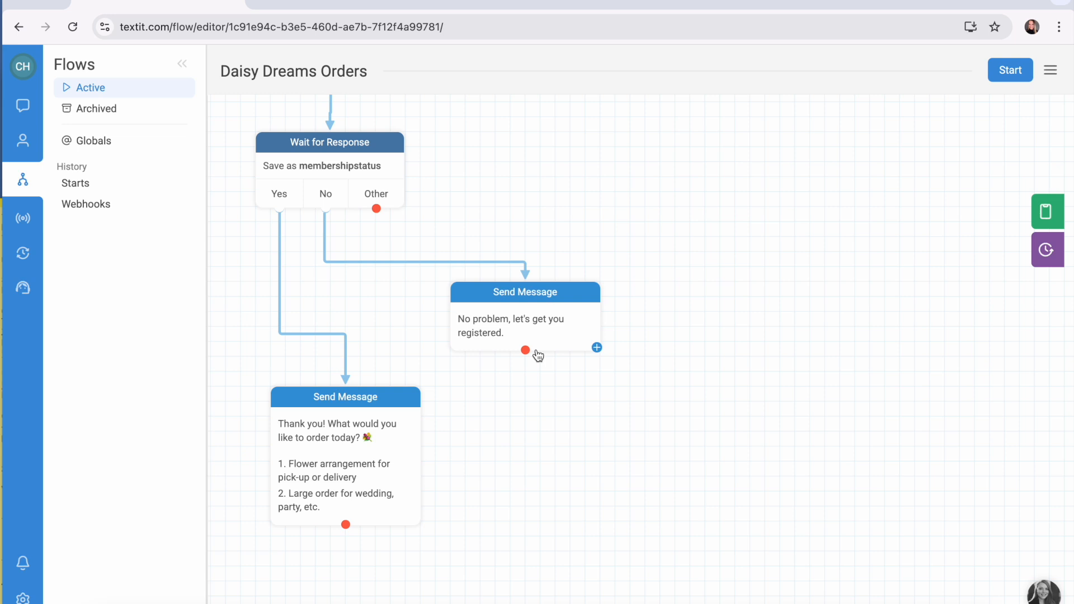
# Add an Enter another flow node for Daisy Dreams Membership Registration after the "No problem" message, and connect its Complete branch to the "Thank you!" message
pyautogui.moveTo(525, 350); pyautogui.dragTo(619, 386)
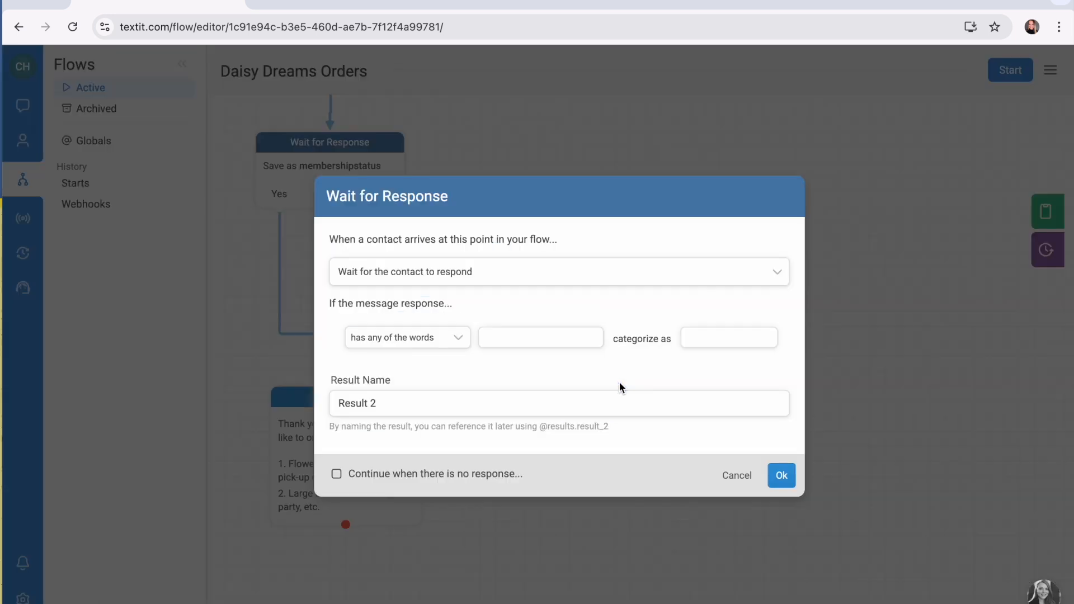
pyautogui.click(484, 274)
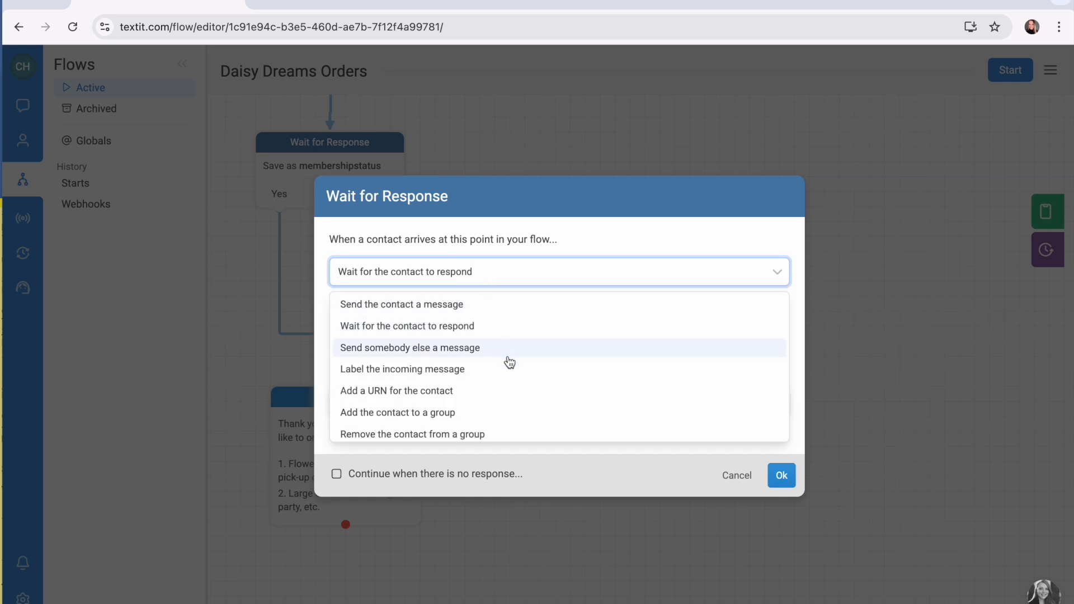
pyautogui.scroll(-5, 509, 363)
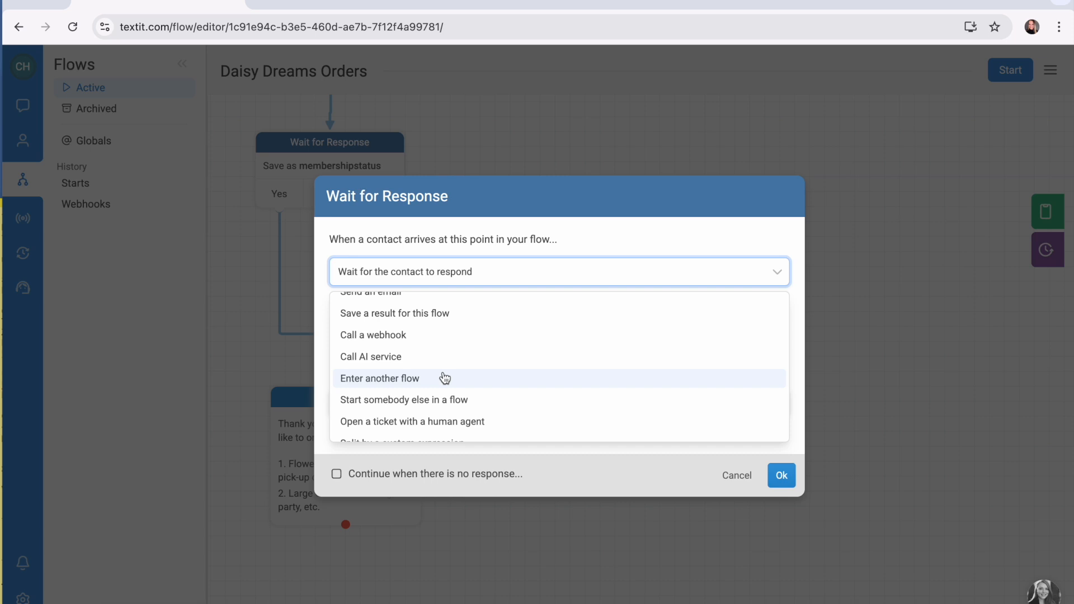
pyautogui.click(445, 379)
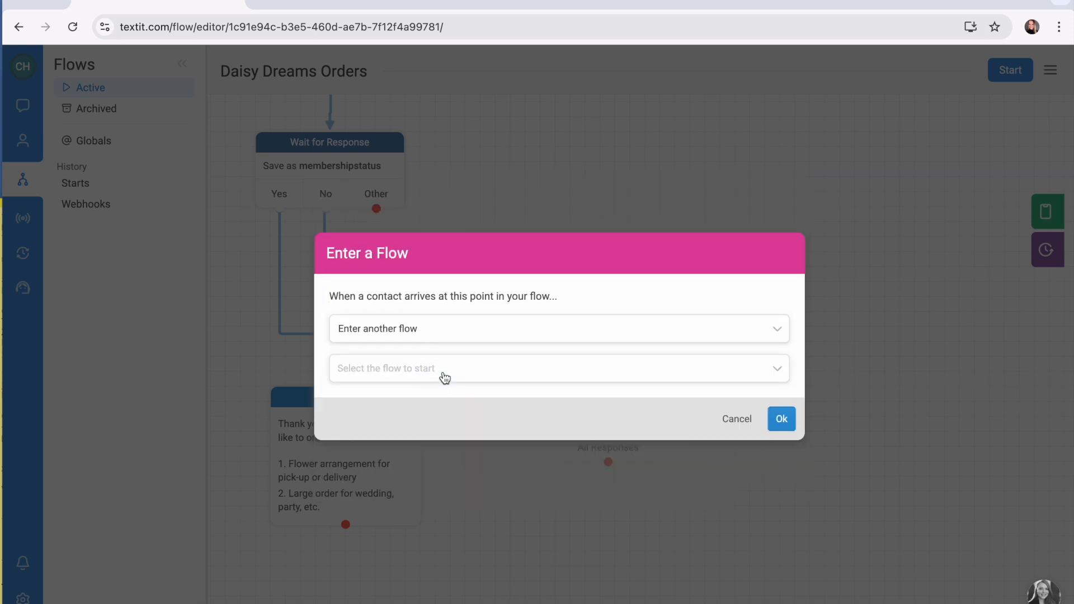
pyautogui.click(444, 379)
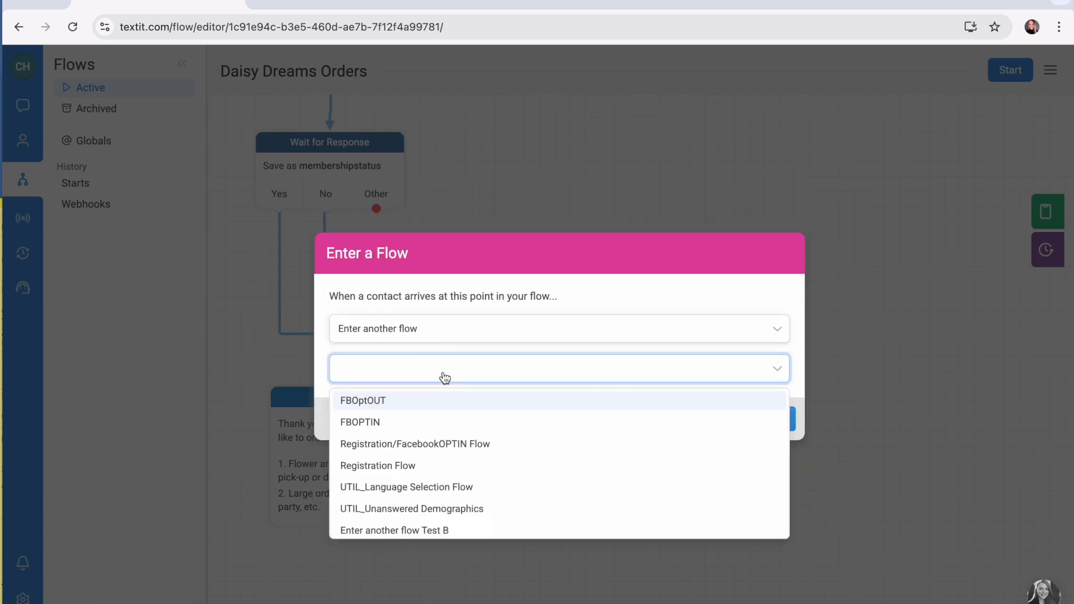
pyautogui.scroll(-5, 460, 484)
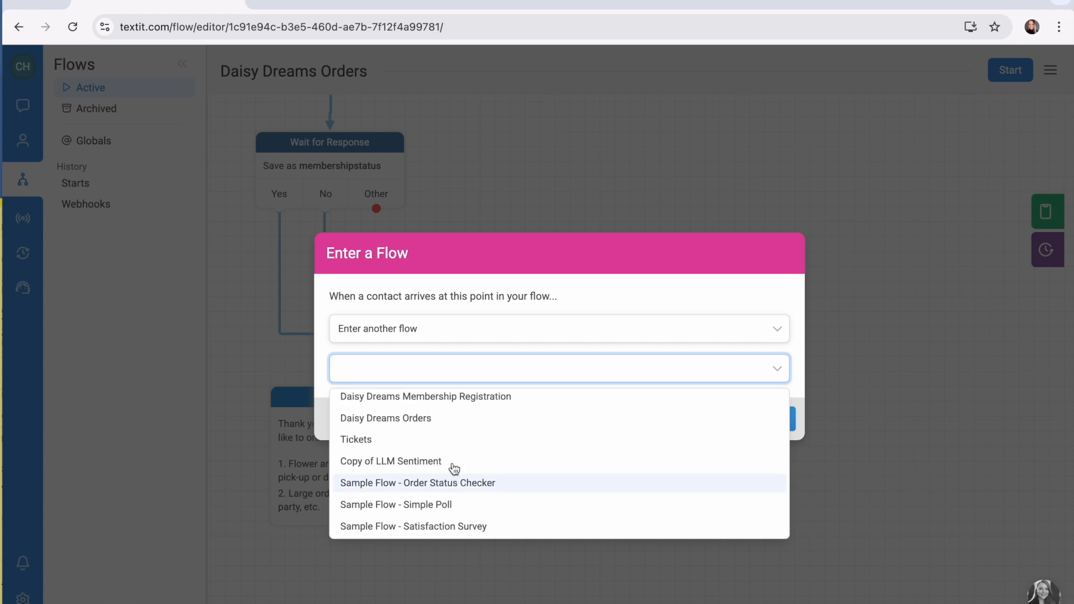
pyautogui.click(436, 402)
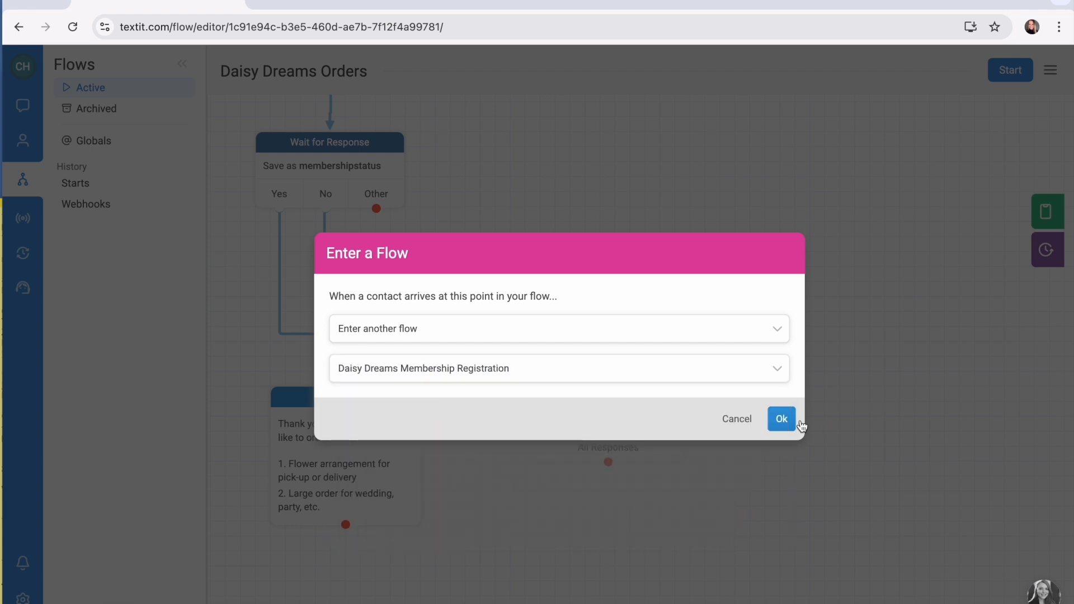
pyautogui.click(781, 420)
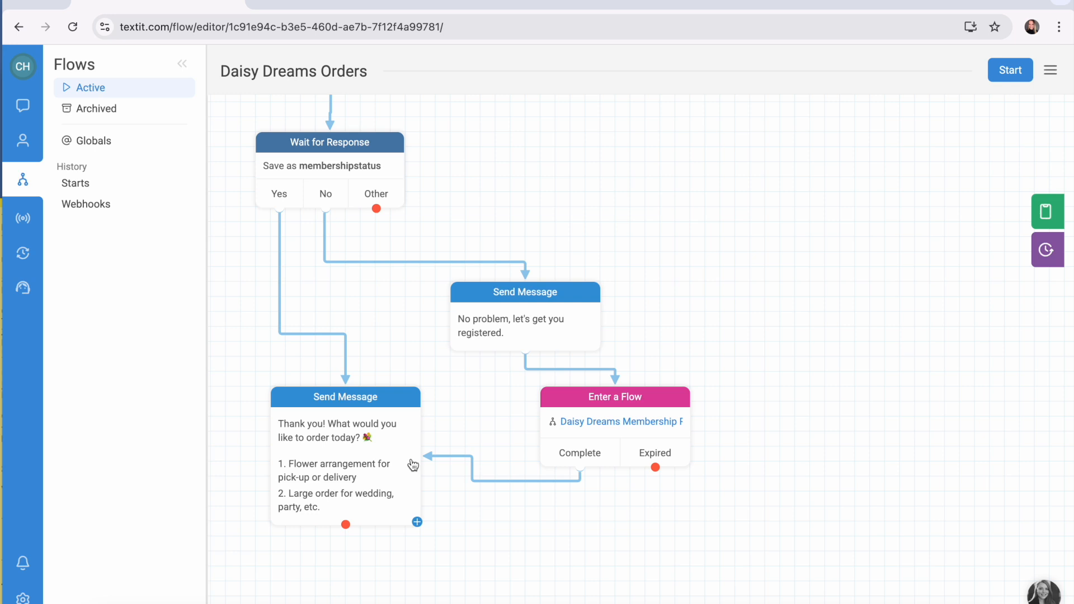
pyautogui.scroll(1, 830, 361)
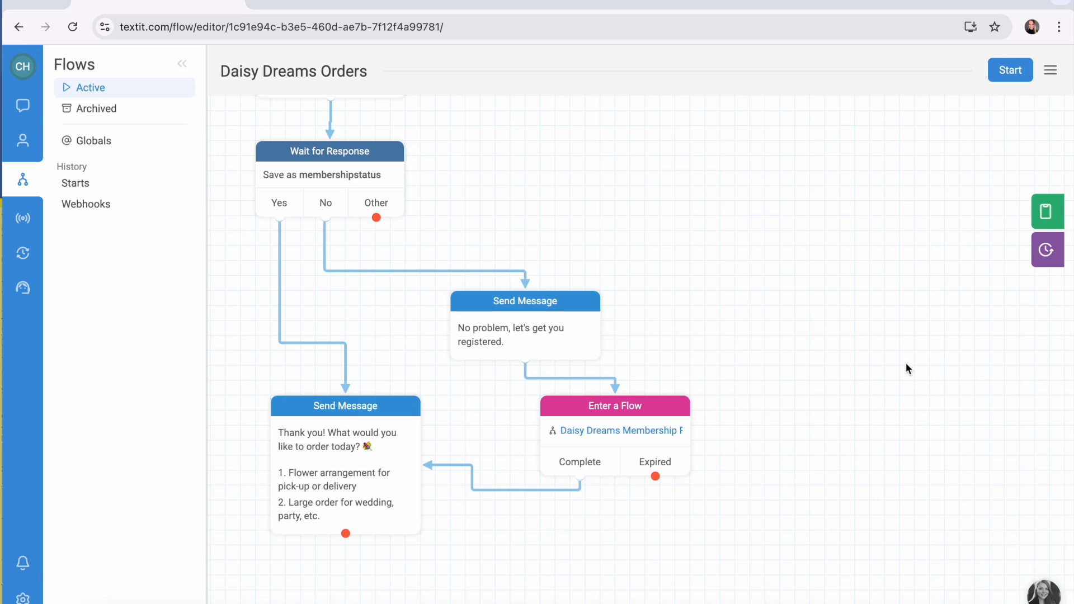
pyautogui.scroll(5, 905, 363)
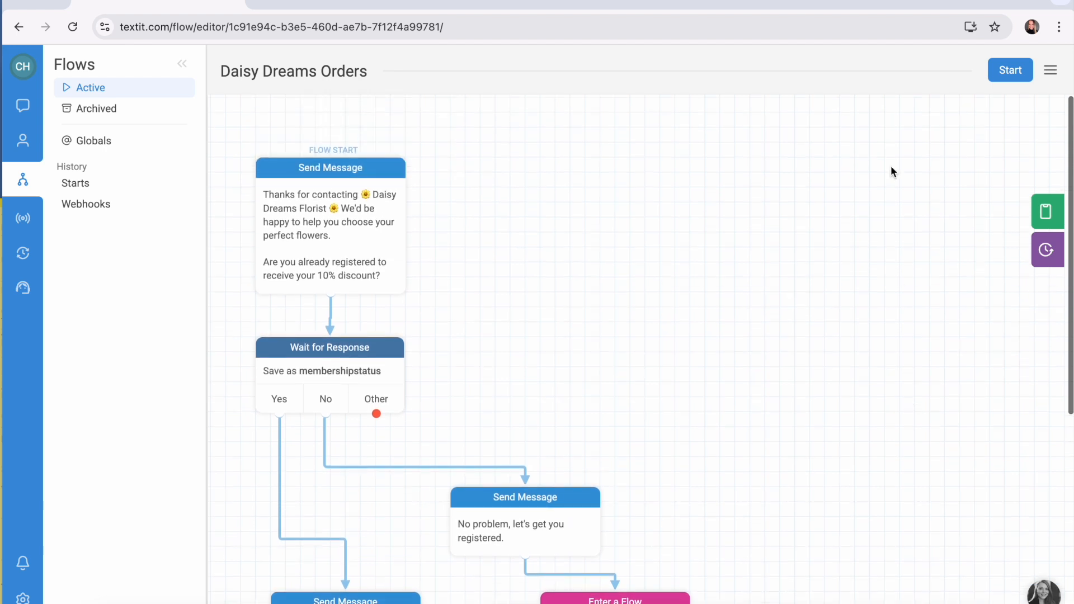